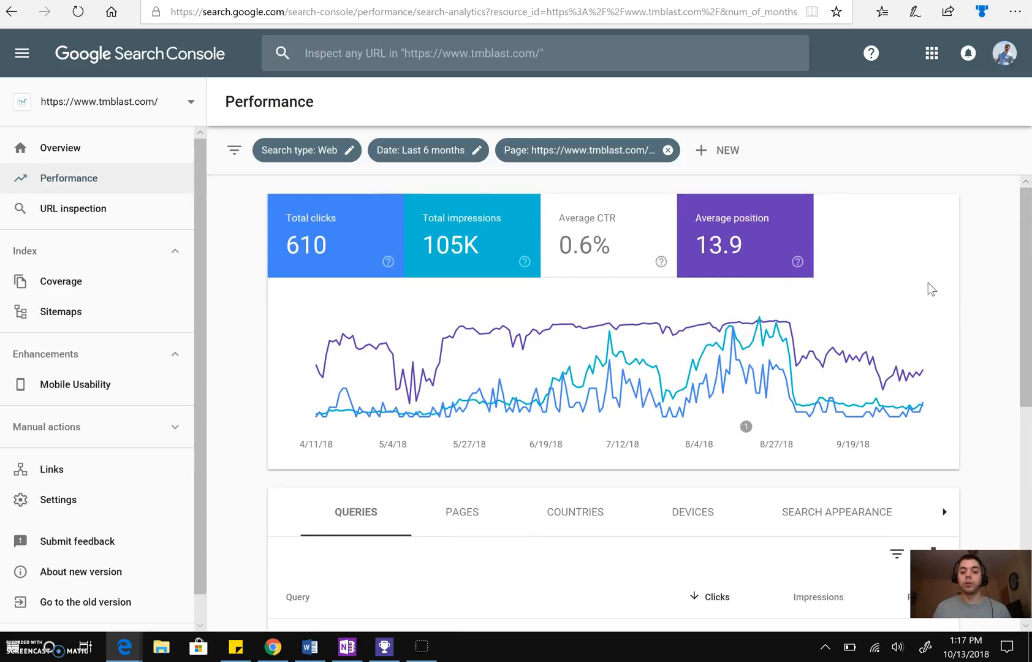
- Examine the page's six-month performance chart and the list of search queries below it
mouse_move(786, 338)
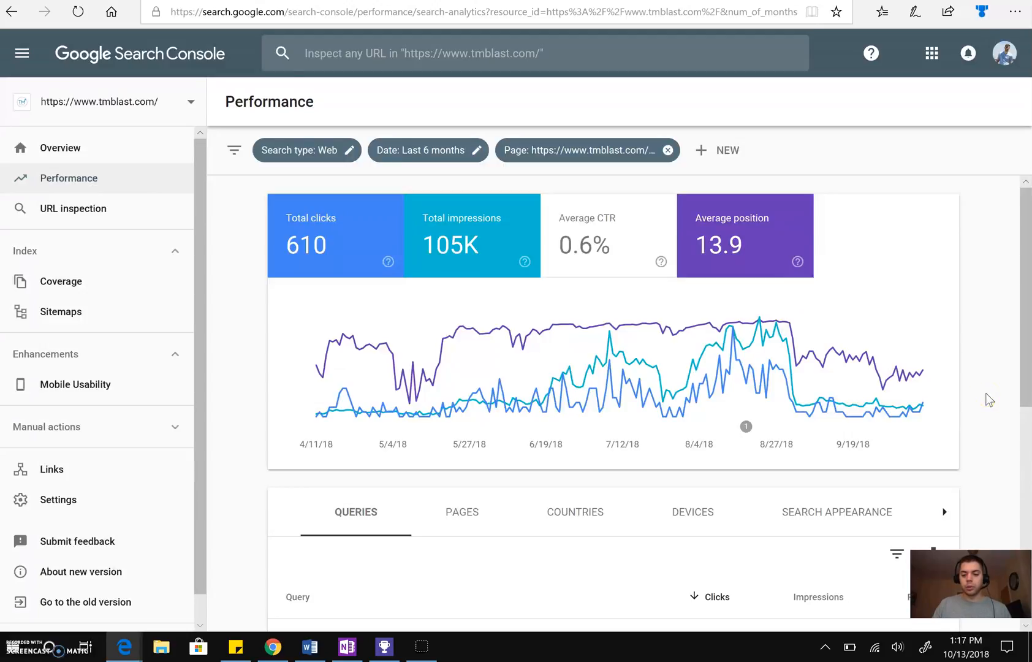
scroll(984, 397, down, 3)
scroll(979, 398, down, 2)
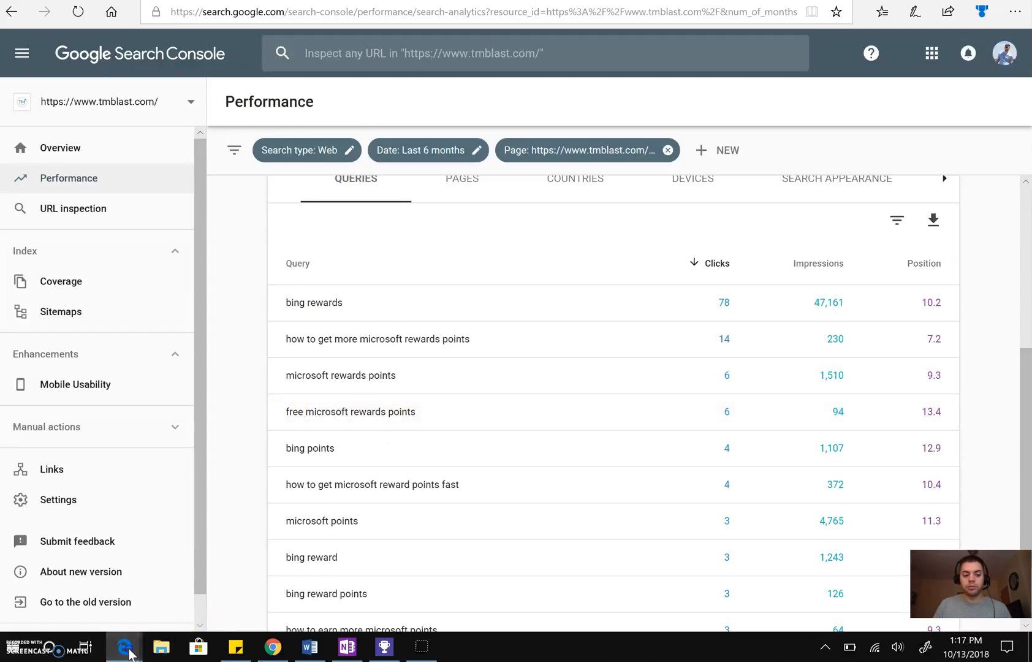
- Switch to the SEMrush On Page SEO Checker window and check the target keywords assigned to the bing-rewards page without changing them
mouse_move(124, 647)
click(103, 585)
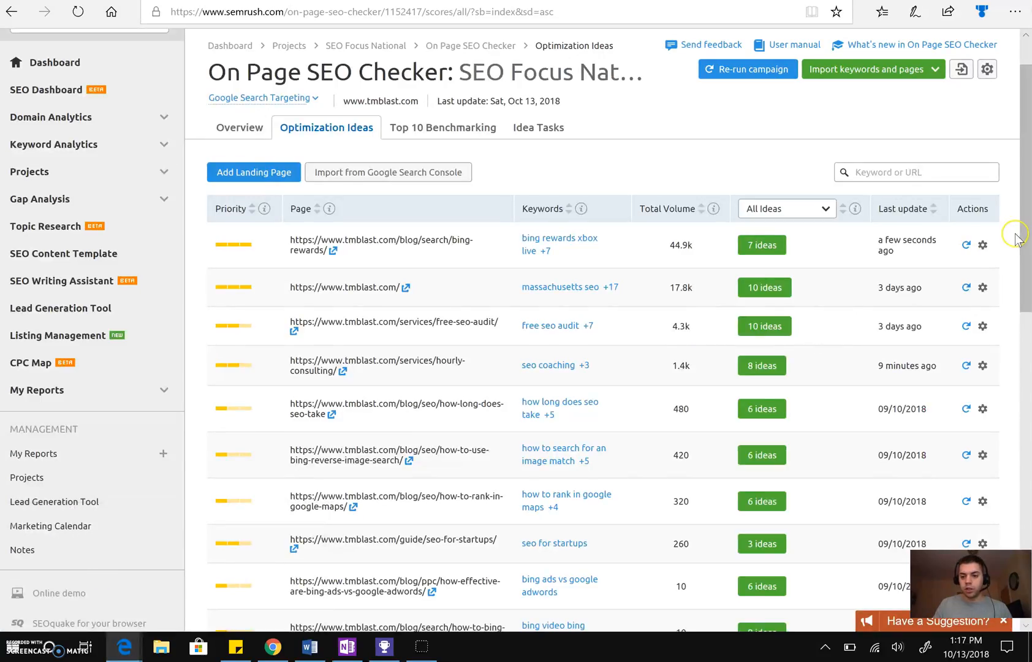
click(983, 245)
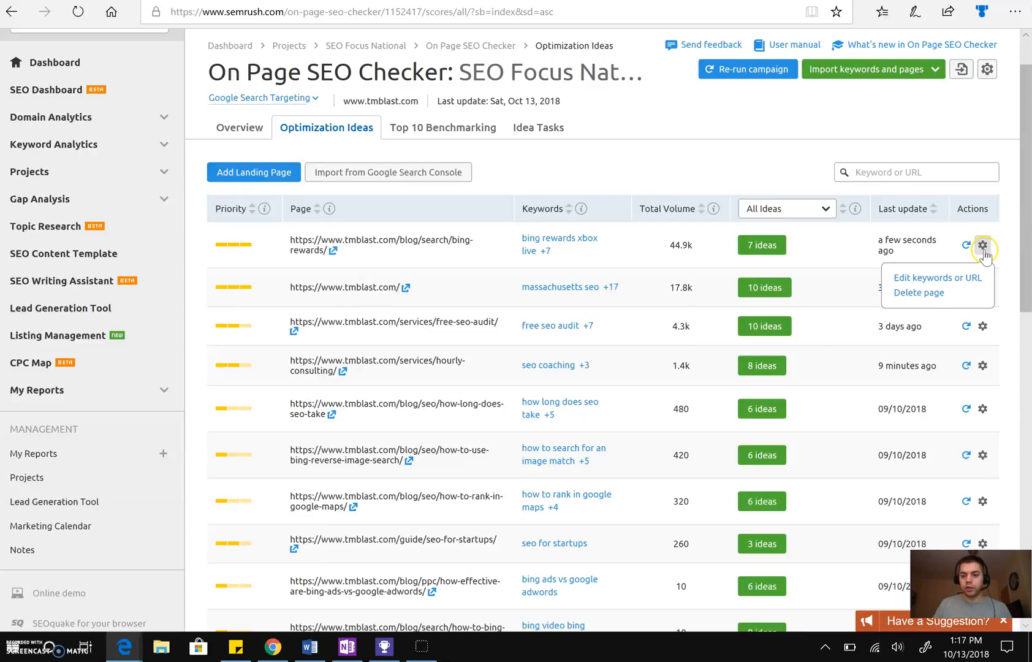
click(947, 278)
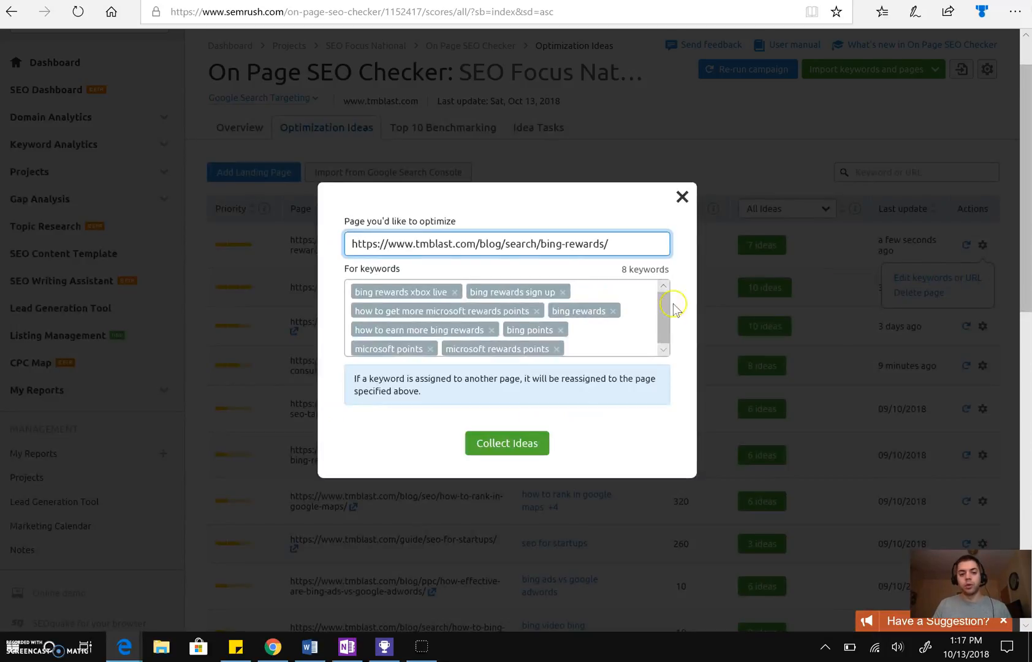
drag(664, 309, 663, 323)
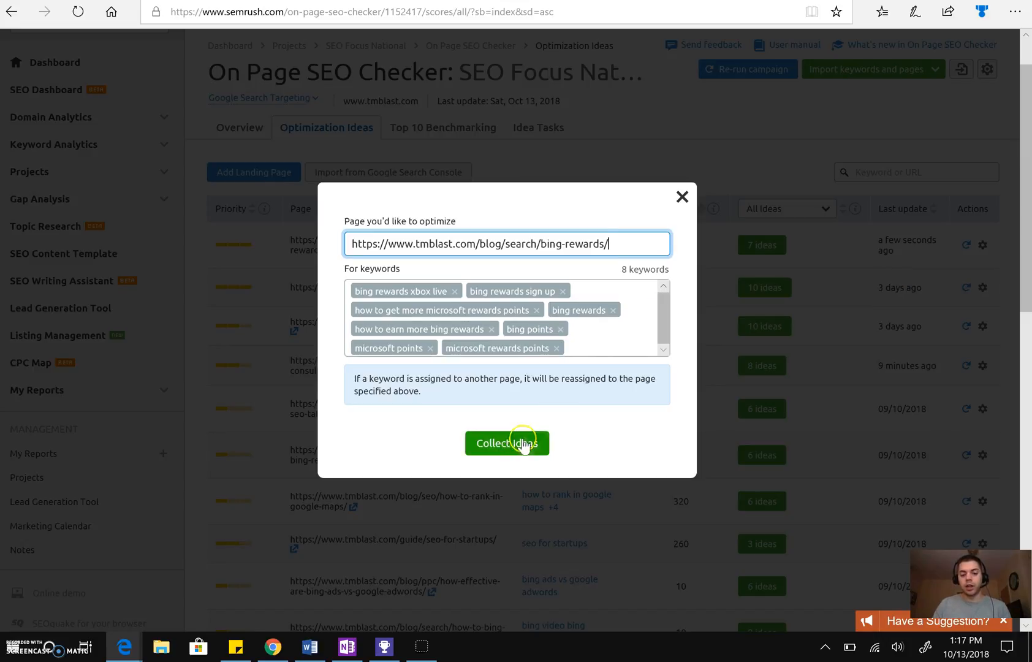
click(682, 196)
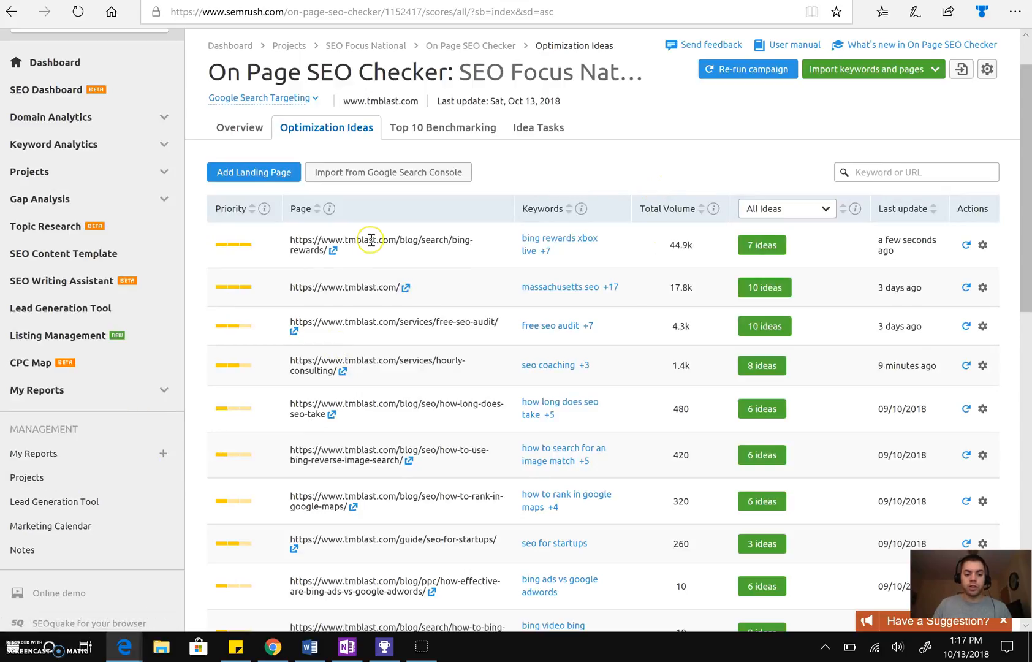
- Open the optimization ideas for the bing-rewards page and view the detailed content length analysis against rivals
scroll(370, 239, up, 1)
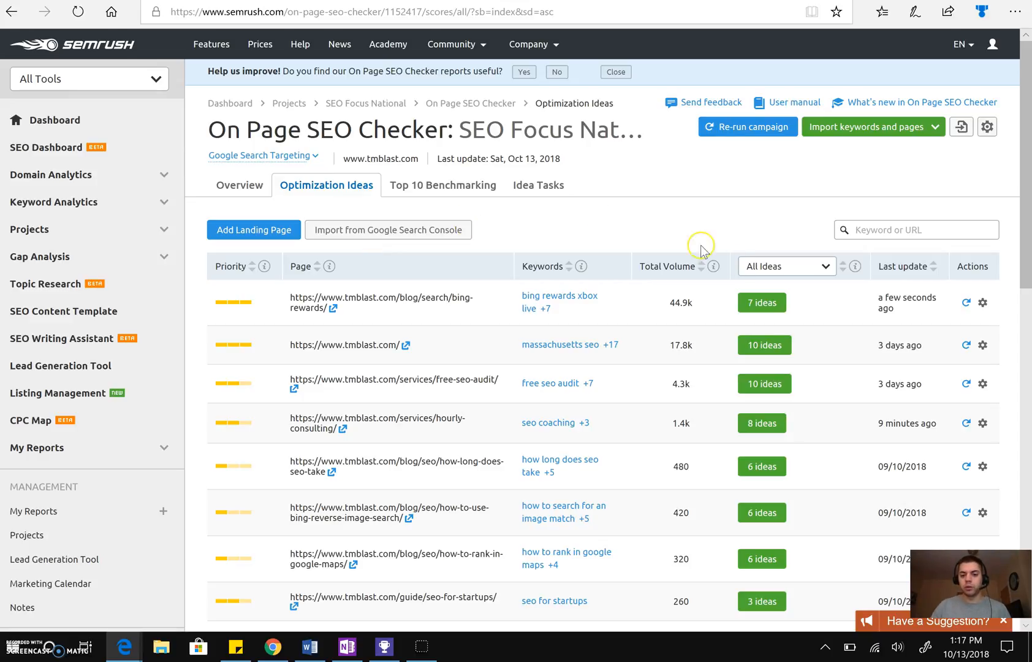
click(760, 305)
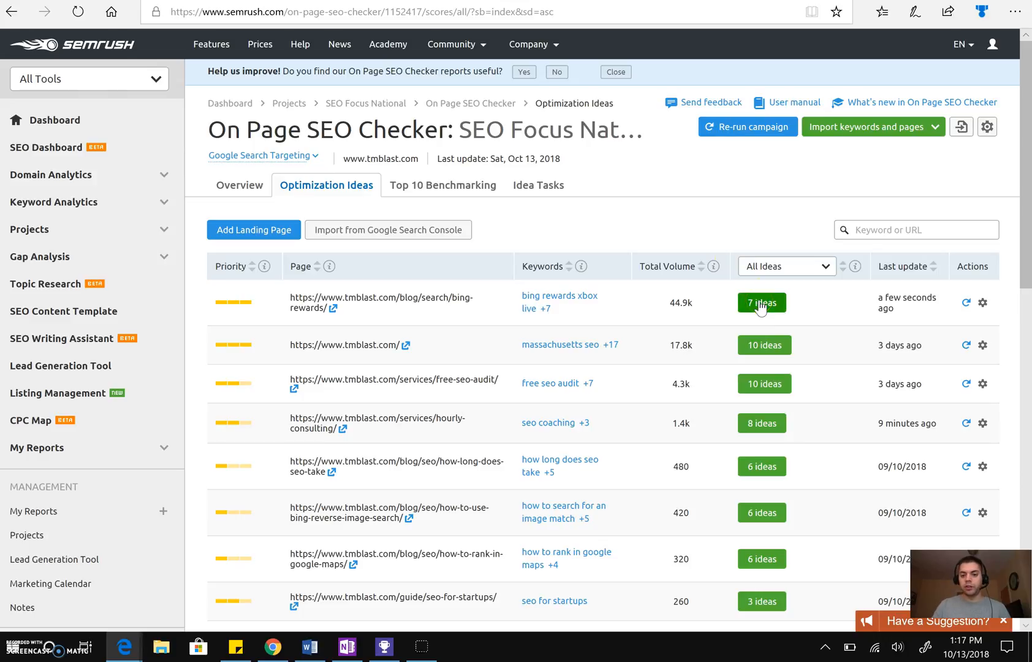
scroll(762, 307, down, 3)
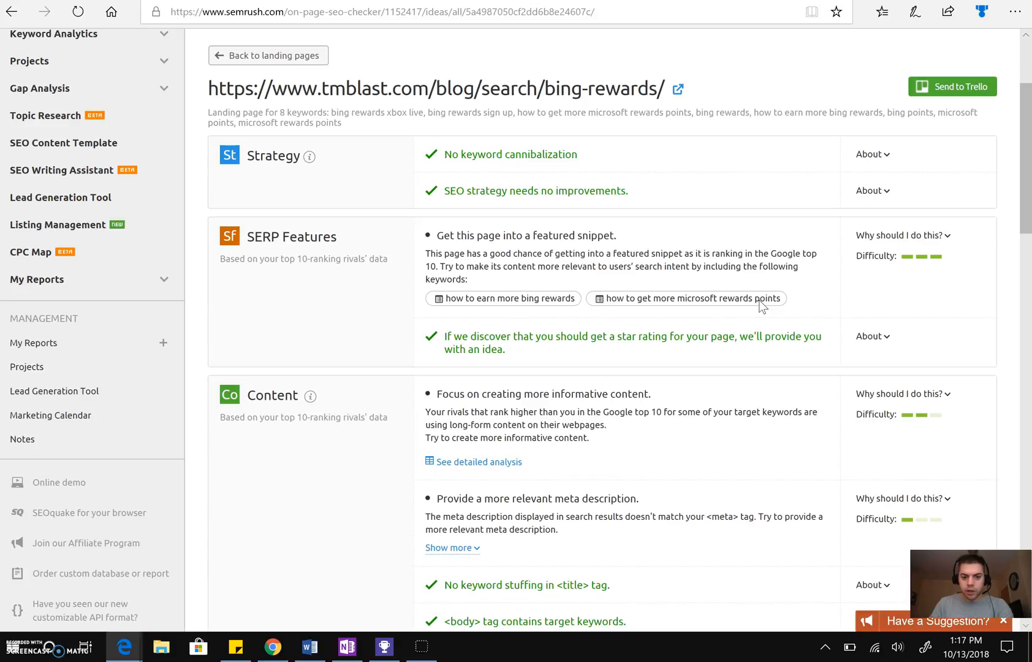
scroll(629, 330, down, 1)
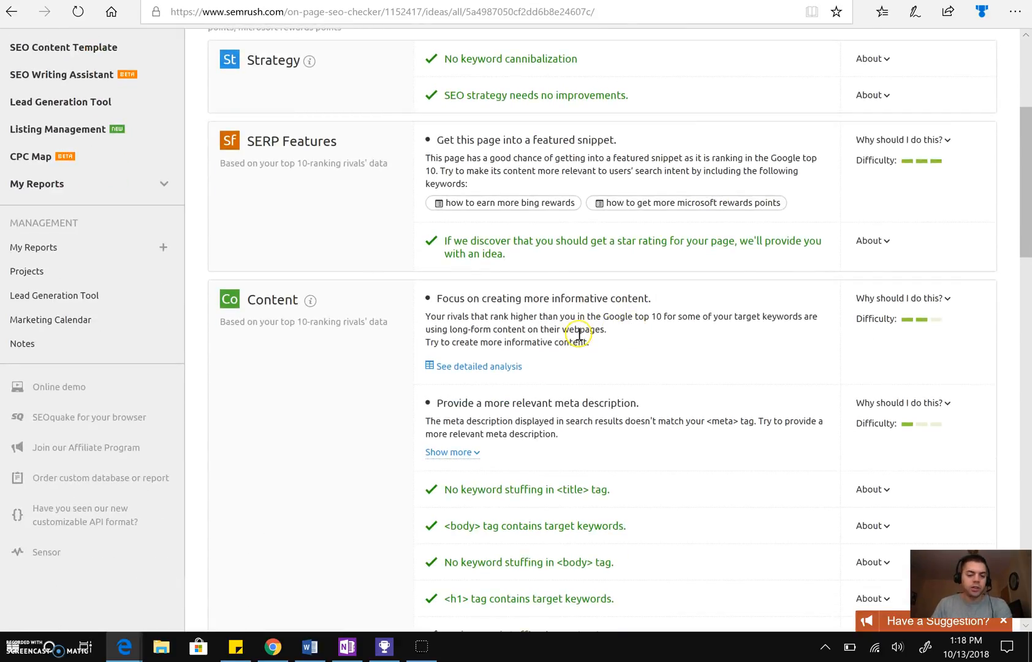
click(488, 367)
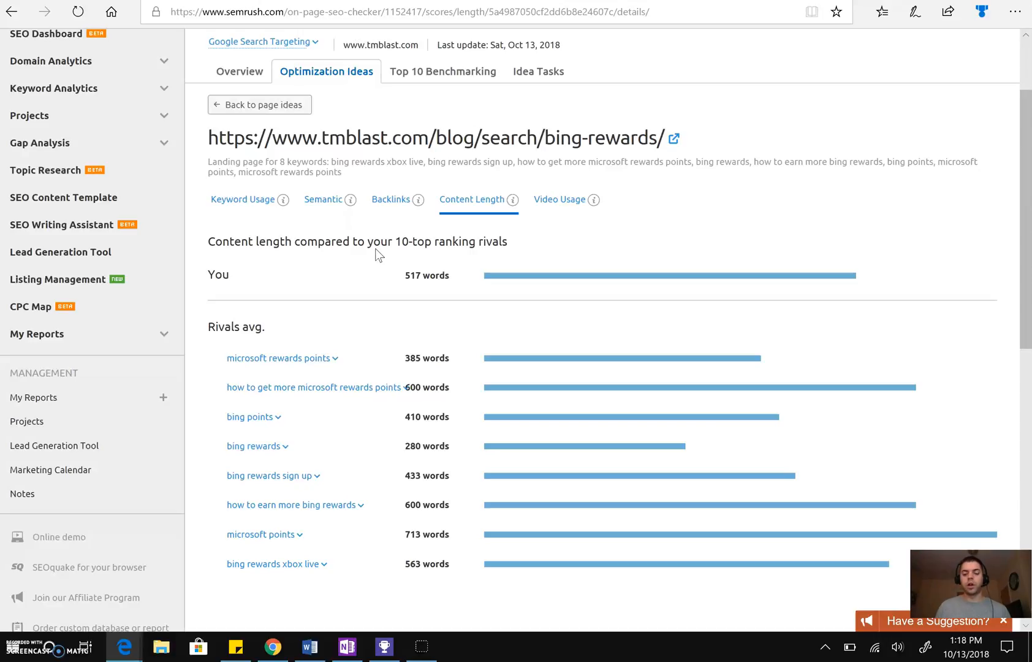
- Examine the Keyword Usage comparison of body, title, H1 and meta description for the bing-rewards page
click(326, 202)
click(245, 201)
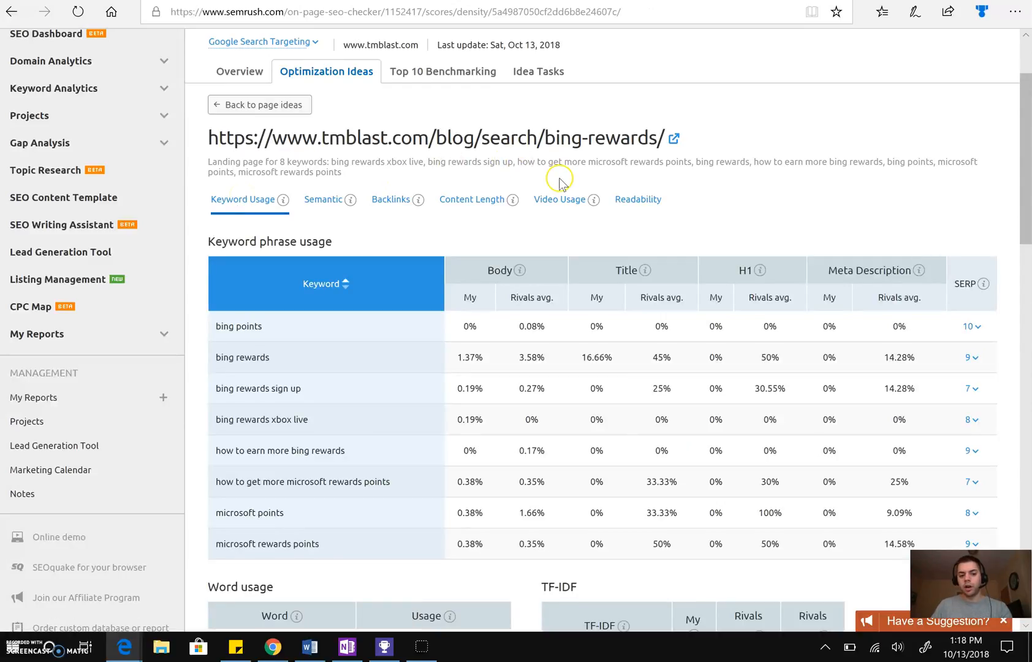
scroll(559, 181, down, 1)
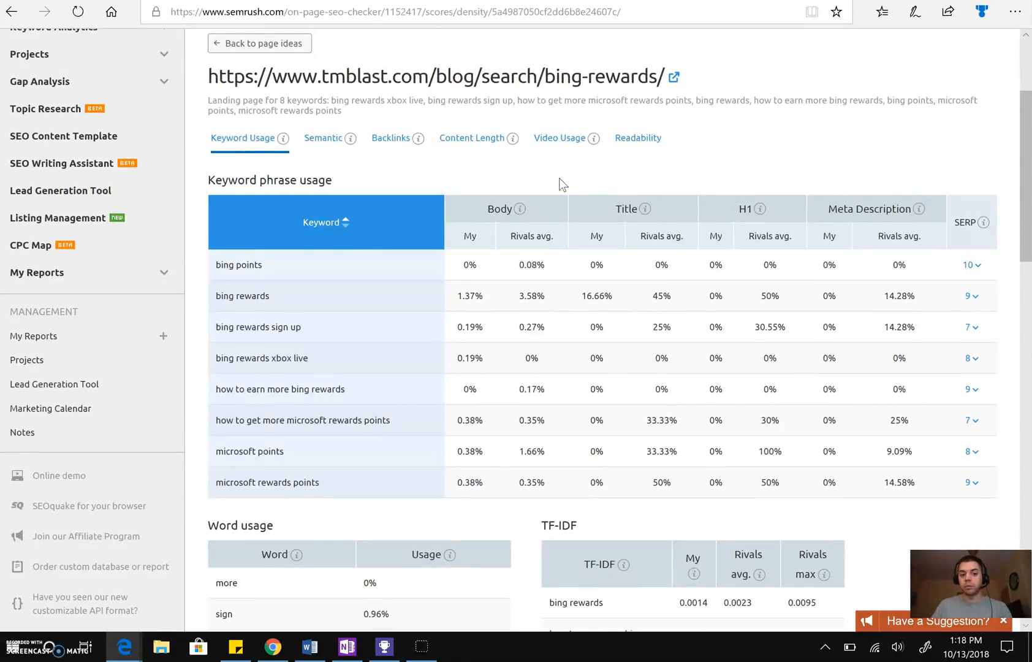
double_click(463, 266)
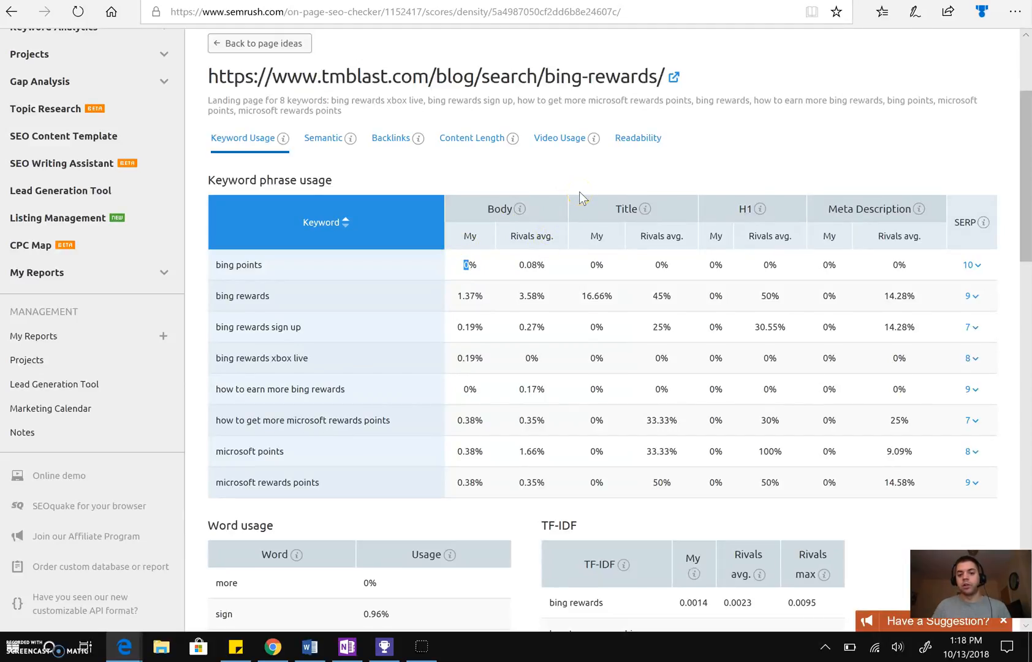
click(595, 188)
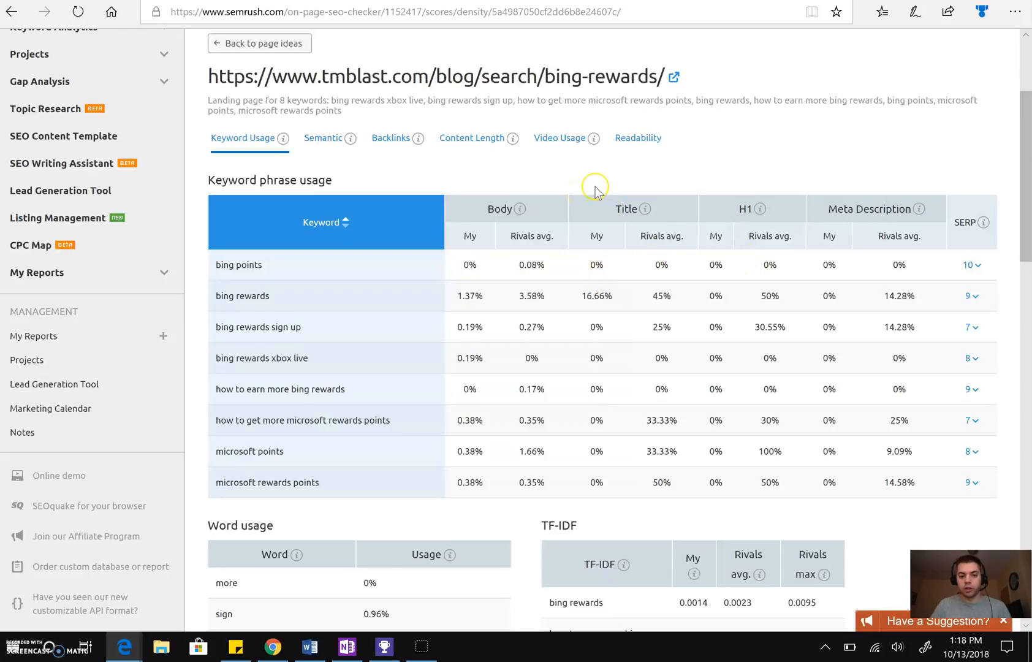
scroll(497, 264, down, 1)
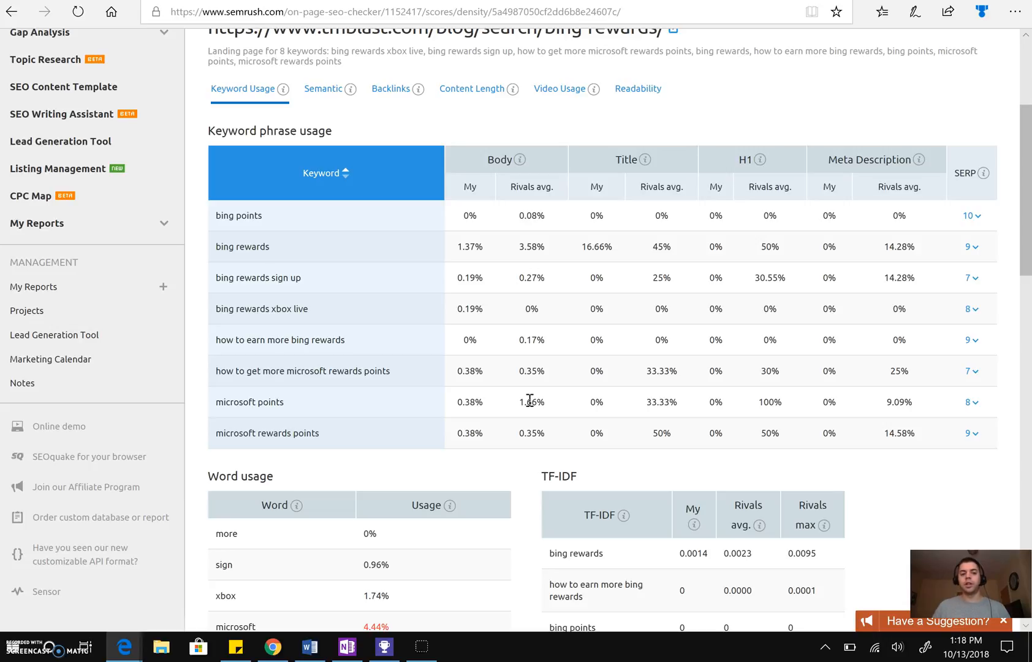
- Examine the Semantic list of related words from the top 10 competitors for phrases missing on the page
click(324, 88)
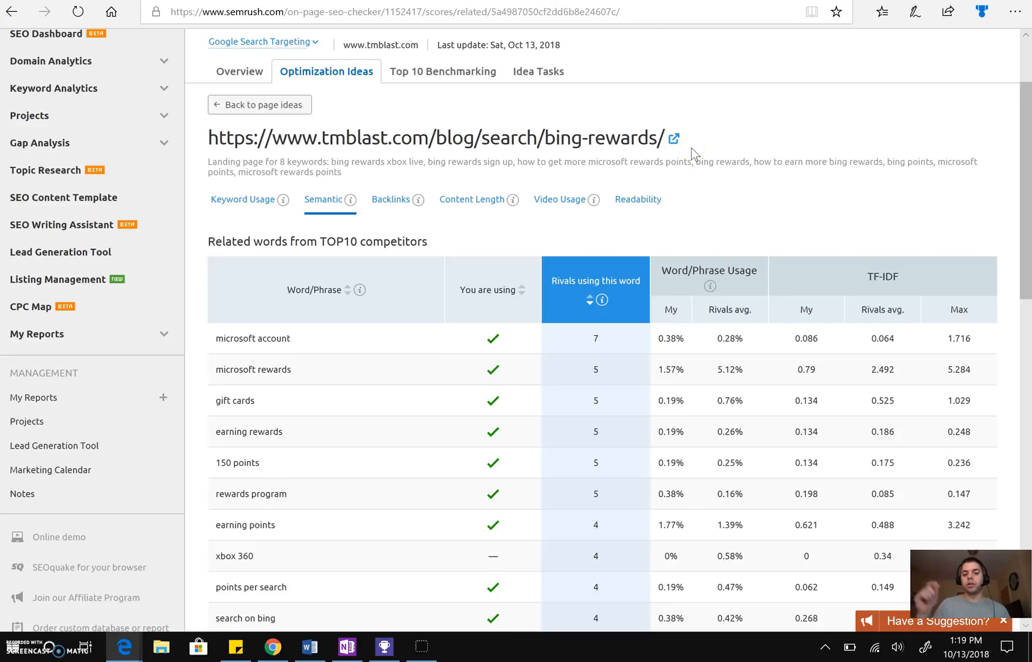
scroll(691, 147, down, 3)
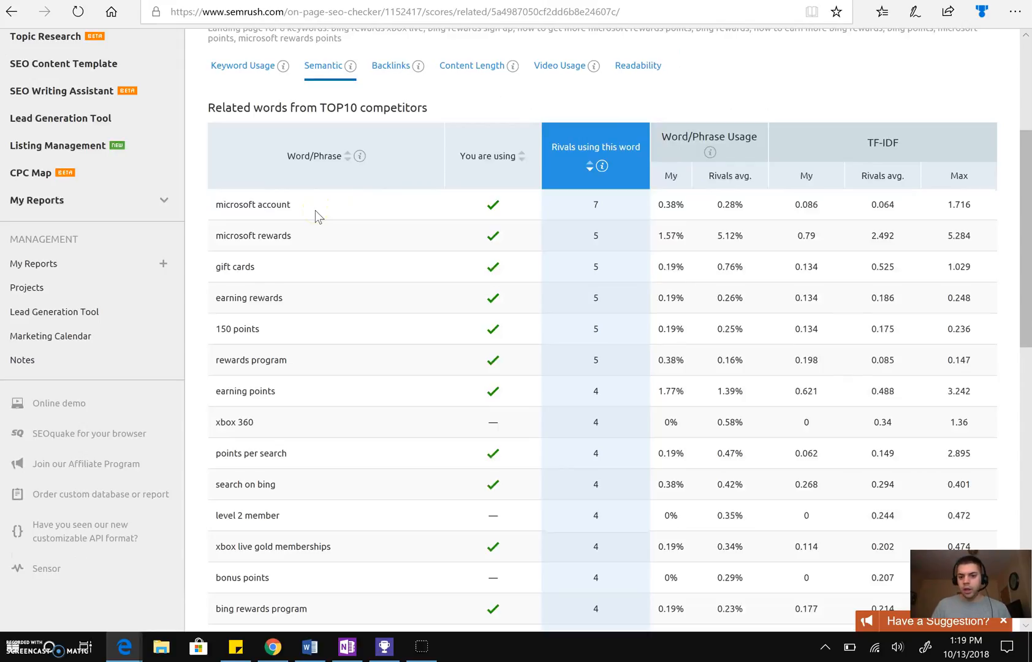
scroll(315, 210, down, 1)
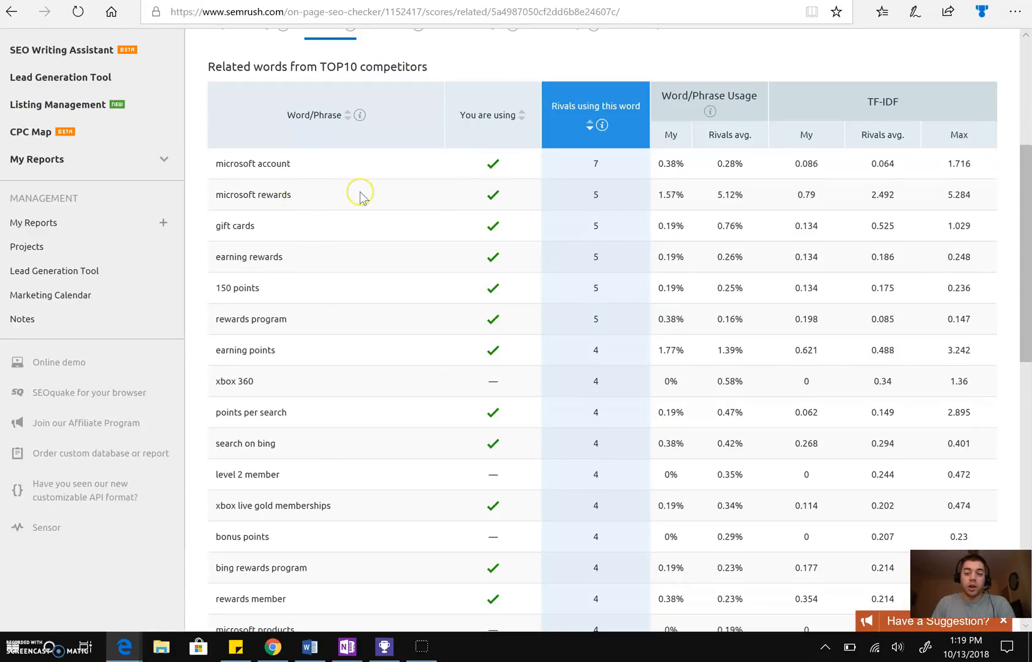
scroll(360, 192, down, 3)
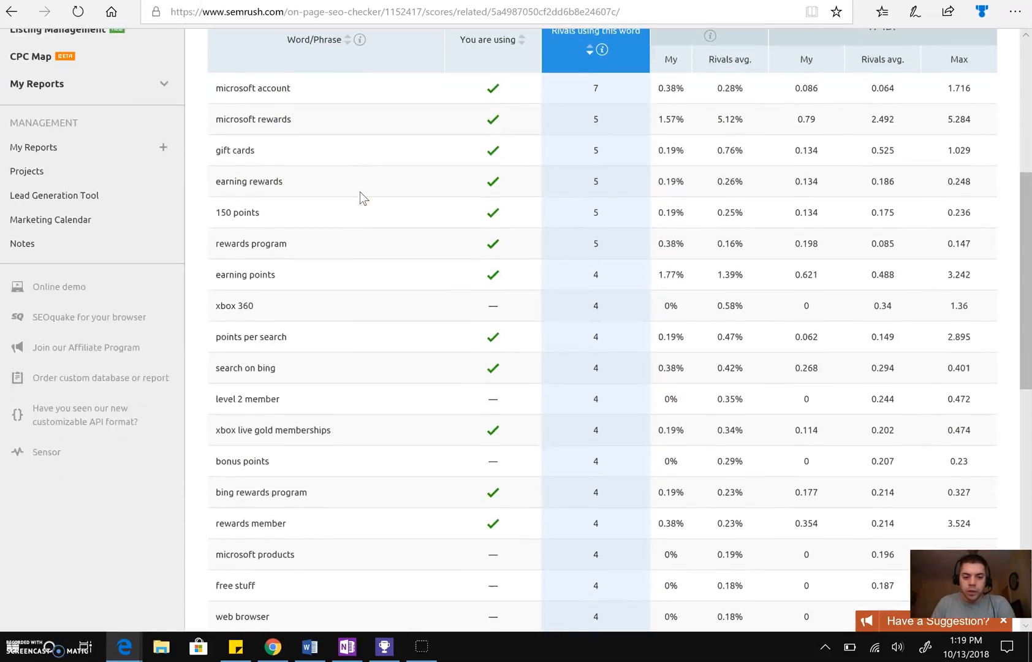
scroll(360, 192, down, 2)
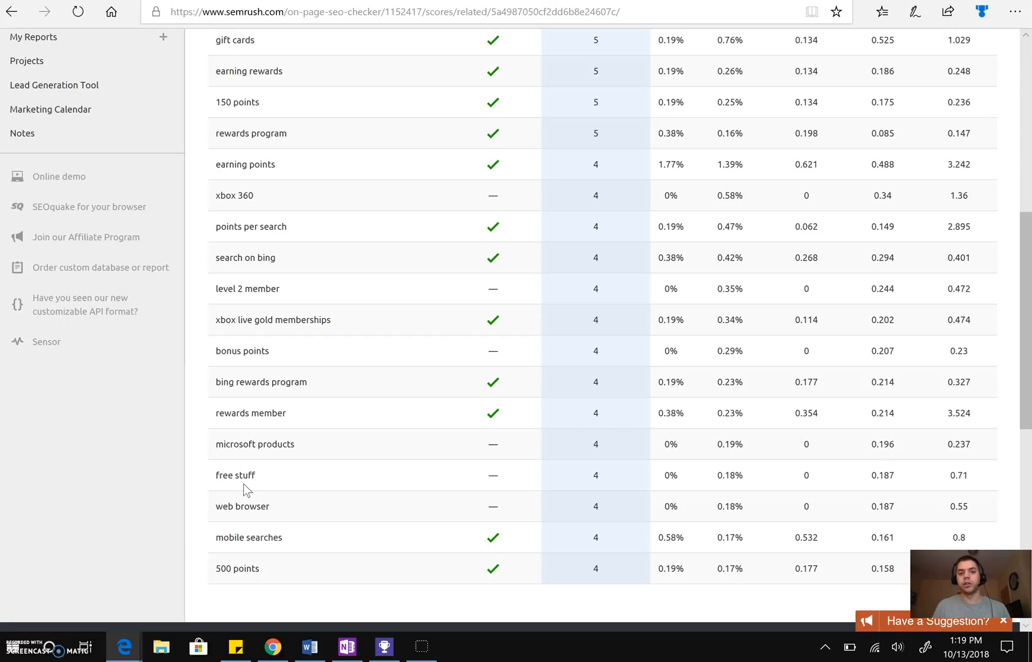
scroll(335, 452, down, 2)
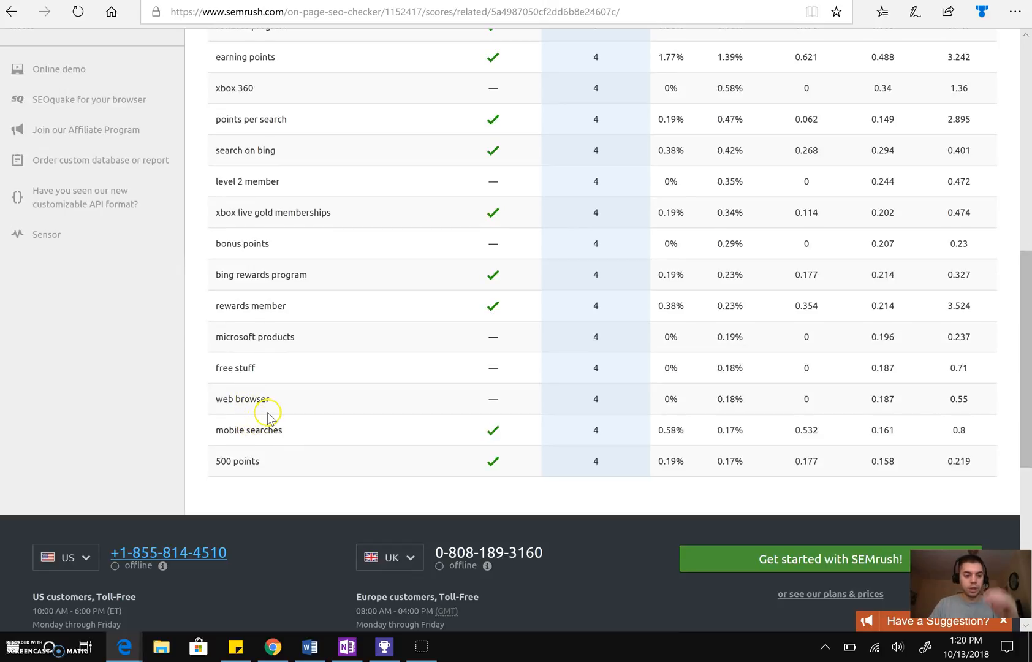
scroll(311, 364, up, 7)
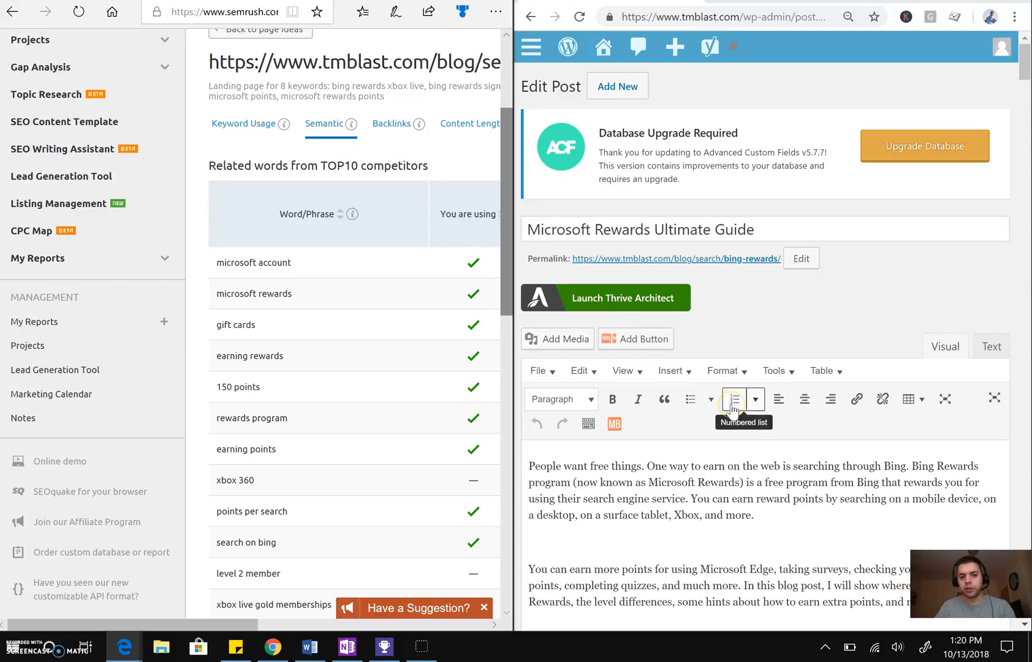
- In the WordPress post editor, replace "things" in the opening sentence with "stuff and things for"
scroll(674, 462, down, 1)
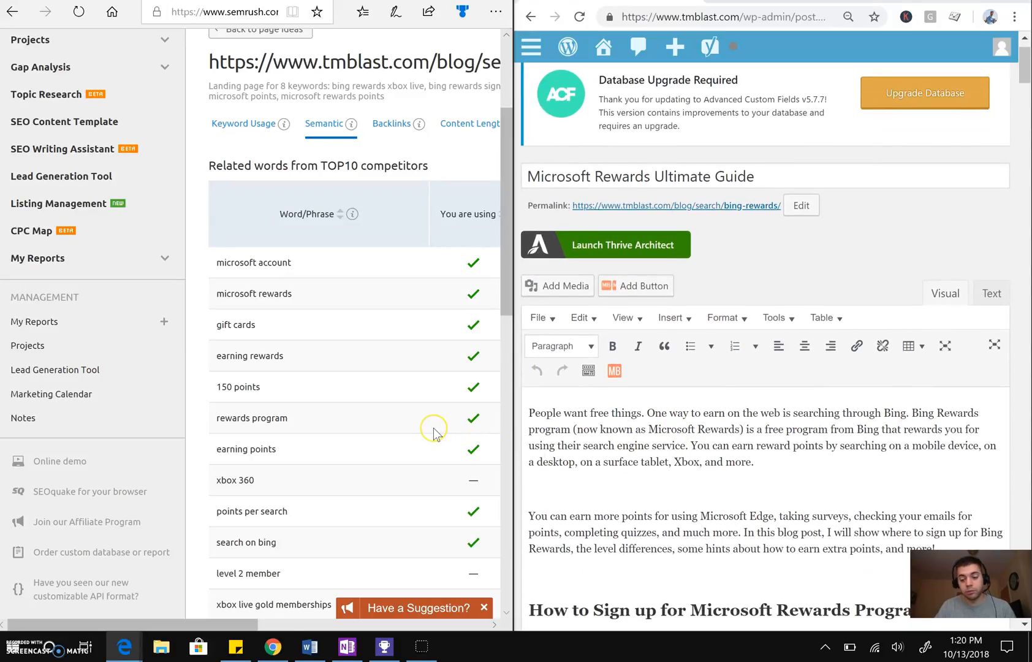
scroll(432, 428, down, 6)
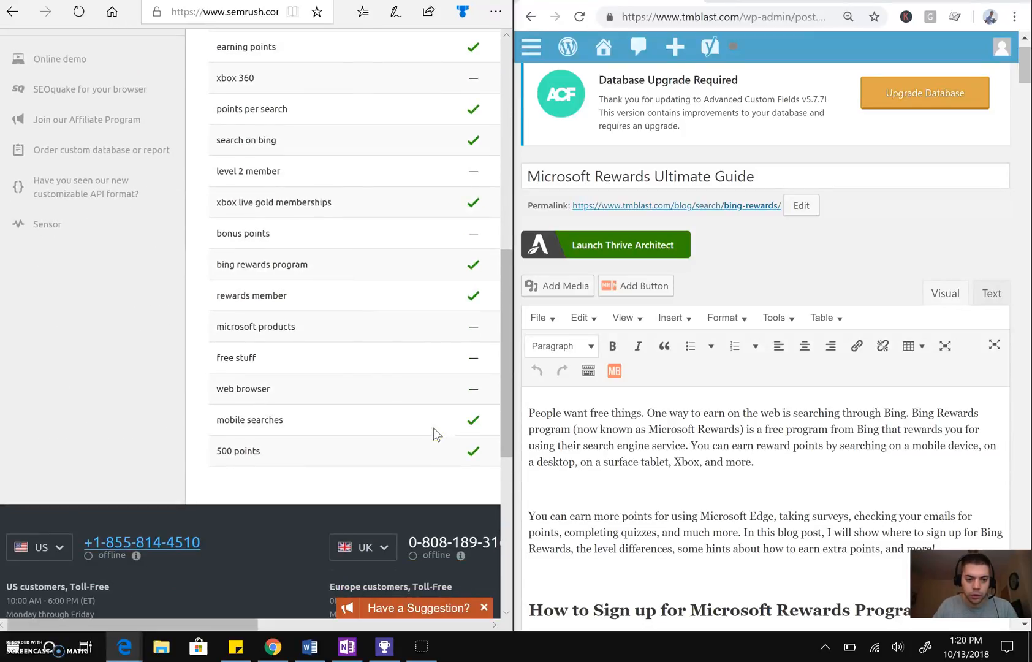
click(611, 429)
click(641, 412)
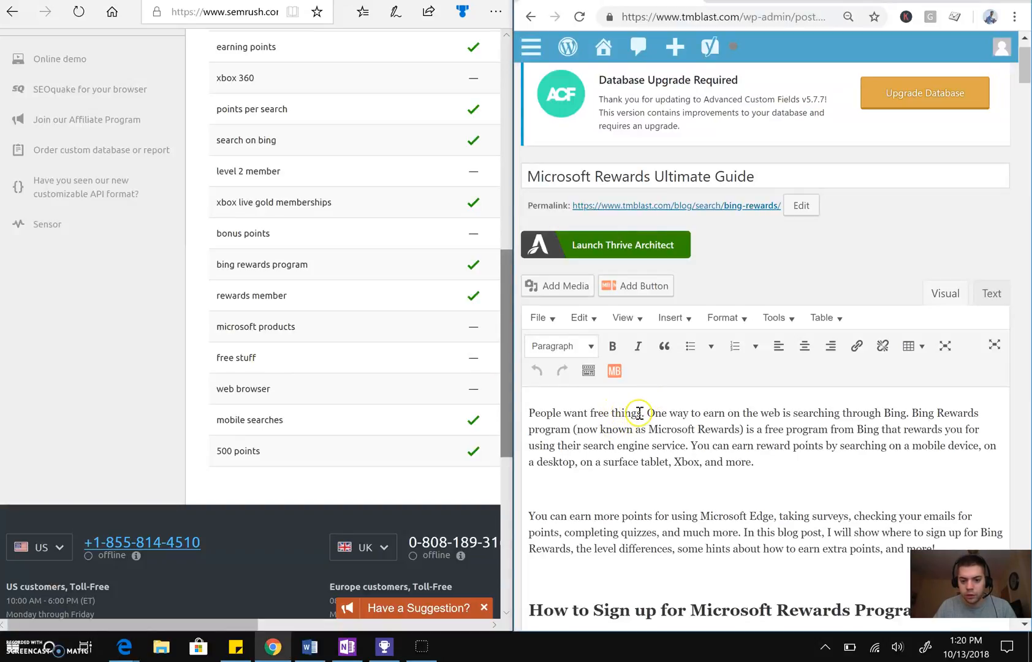
key(BackSpace)
key(BackSpace)
key(BackSpace)
key(BackSpace)
key(BackSpace)
key(BackSpace)
text(stuff and things for)
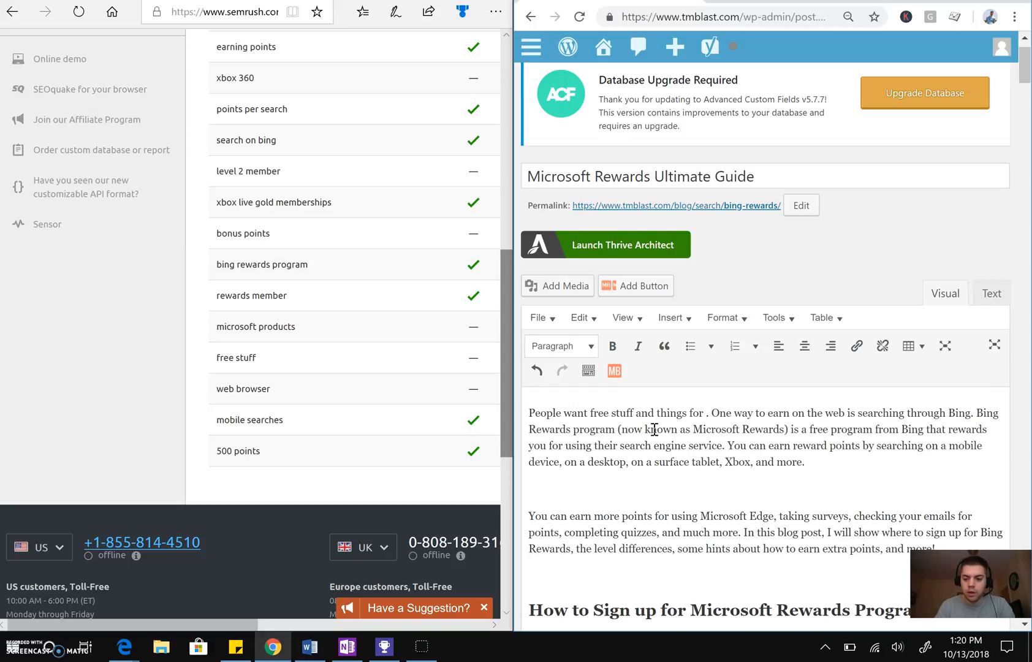
- Complete the opening sentence after "for" with the wording "not doing much"
text( doign)
key(BackSpace)
key(BackSpace)
text(ng)
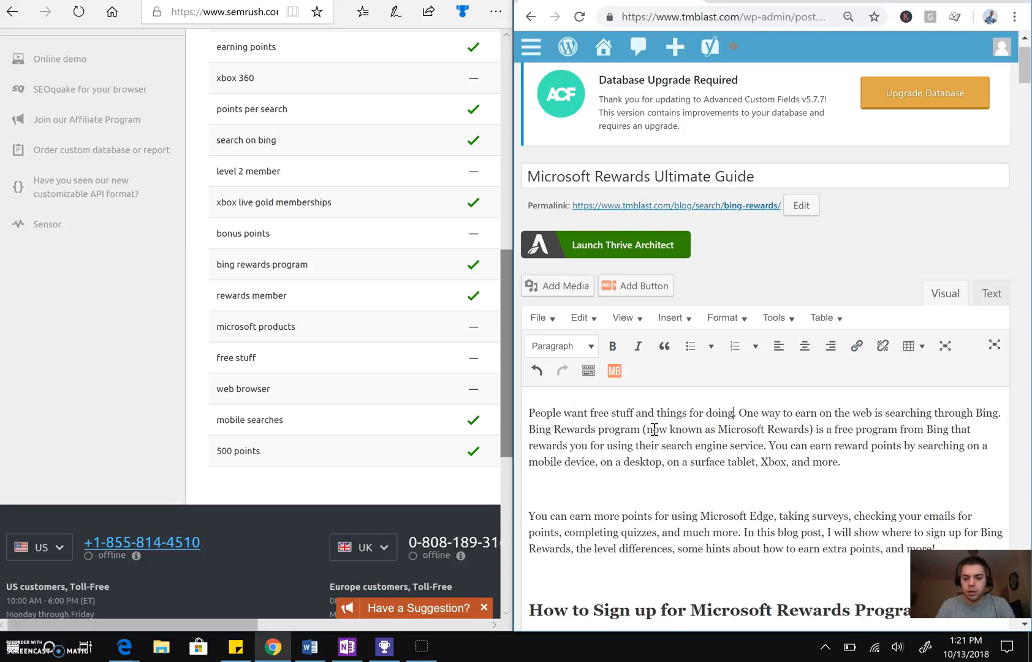
text( very little)
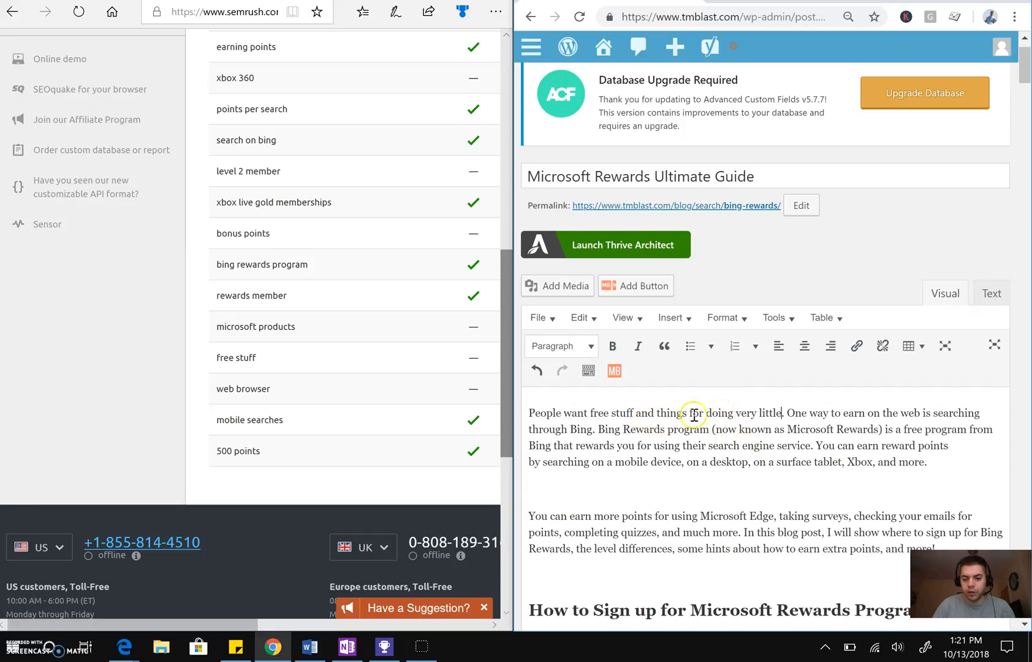
drag(706, 413, 778, 413)
text(not doing much)
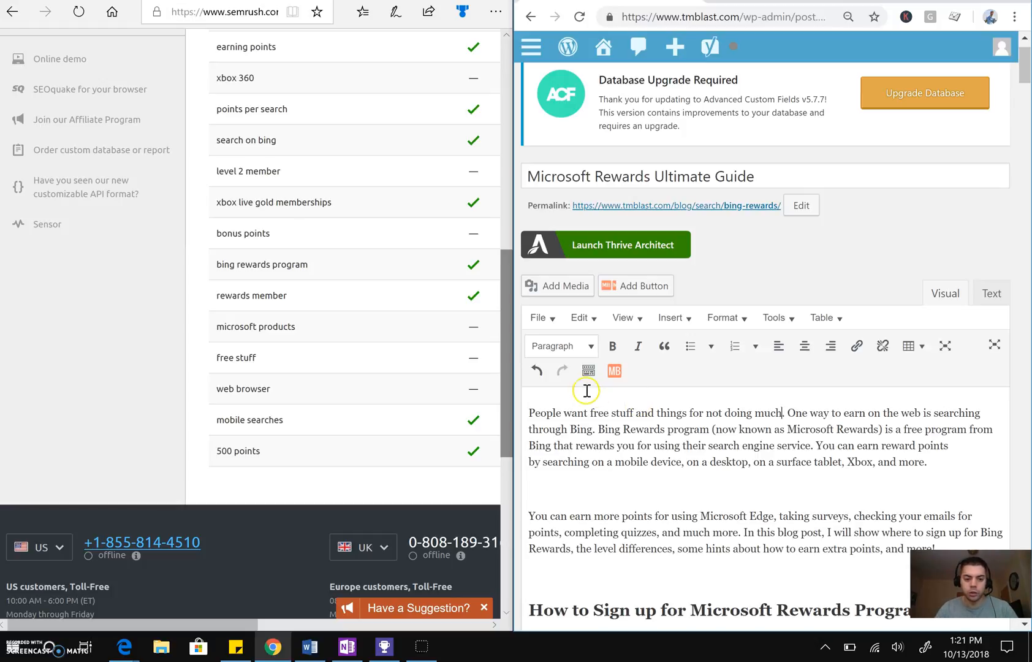
- Search the post for "edge" to locate the section about browsing with Microsoft Edge
scroll(718, 449, down, 6)
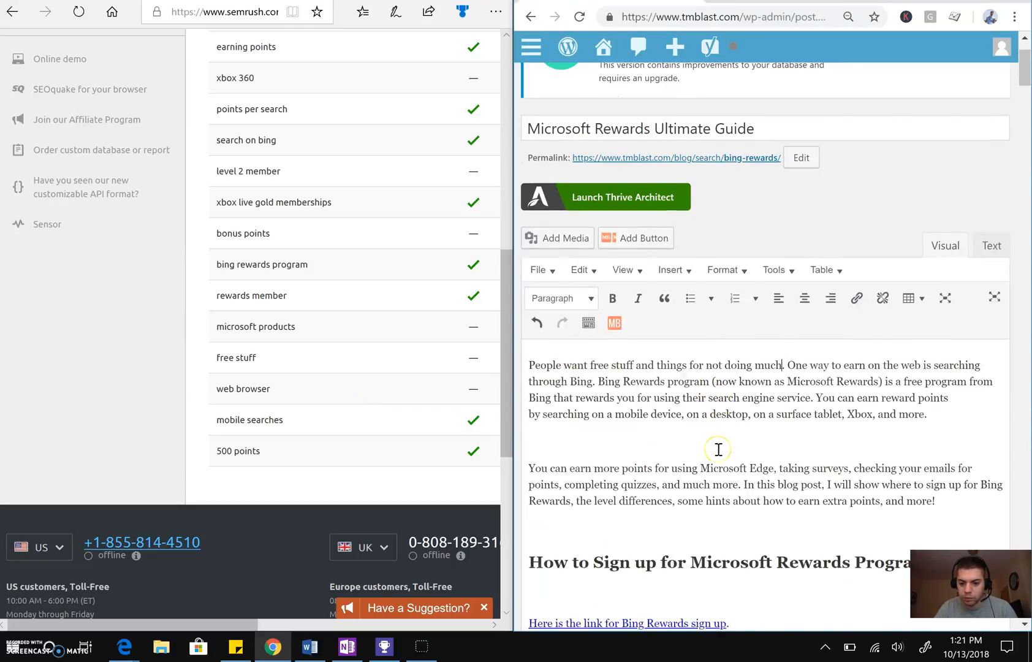
scroll(718, 450, down, 12)
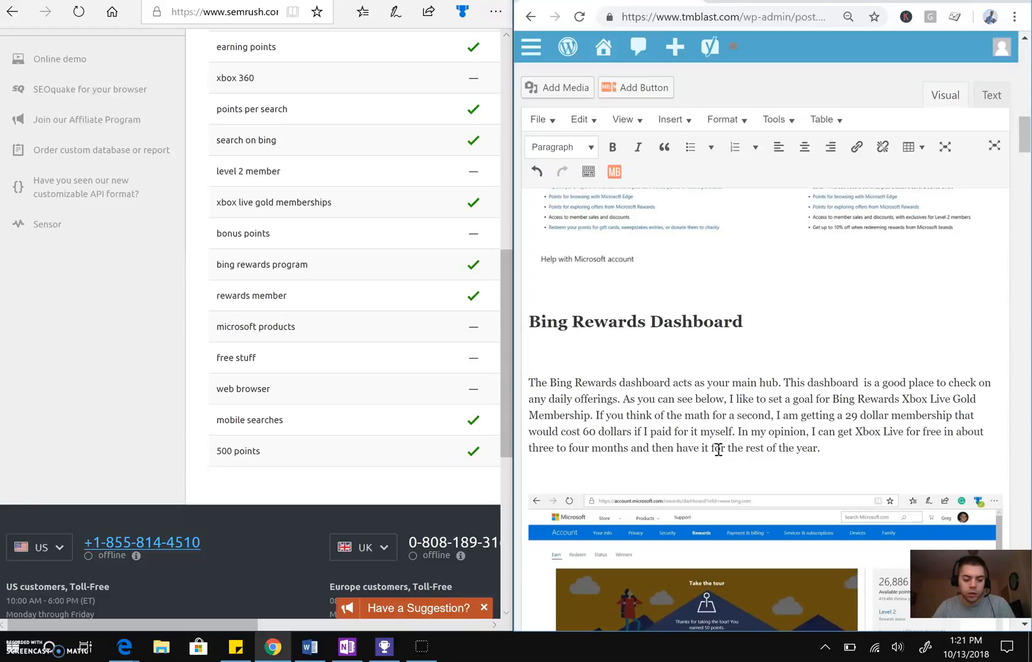
key(ctrl+f)
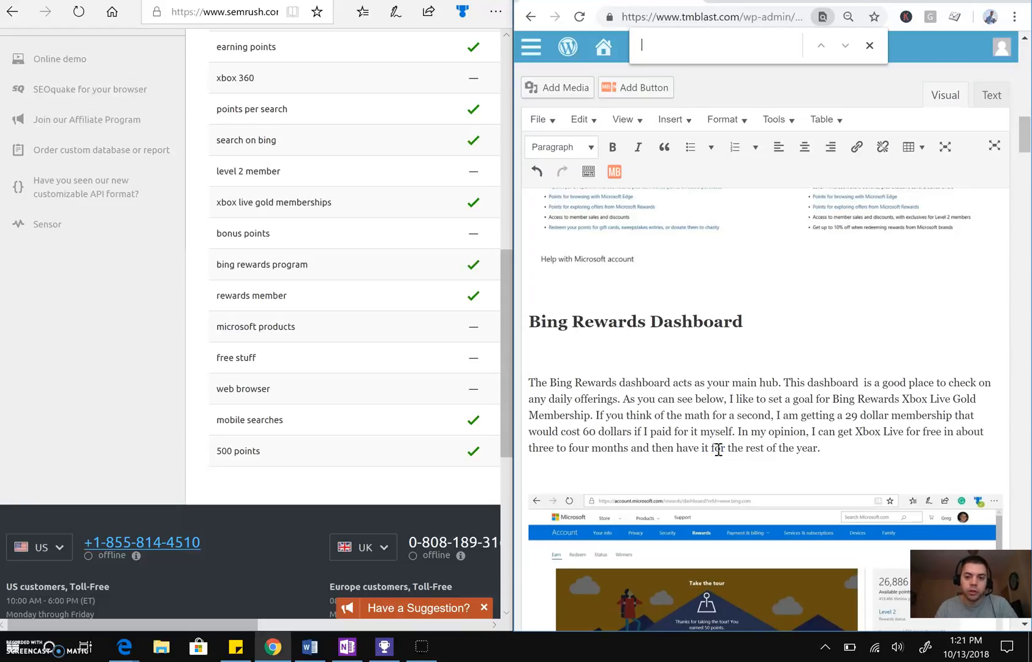
text(edge)
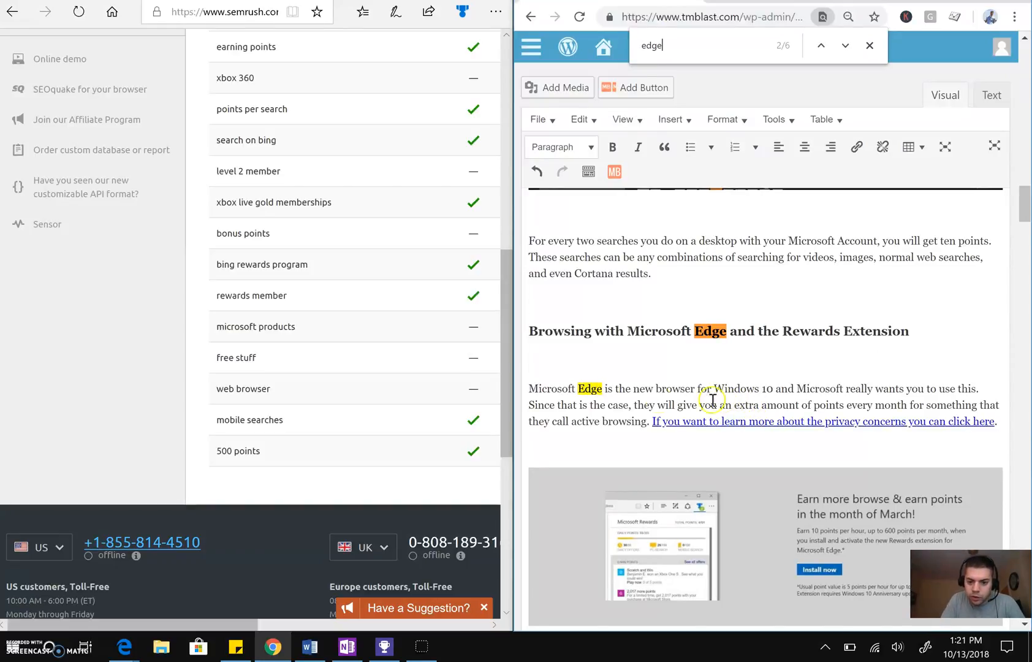
- Insert "web" before "browser" in the first sentence of the Microsoft Edge and Rewards Extension section
click(655, 389)
text(web)
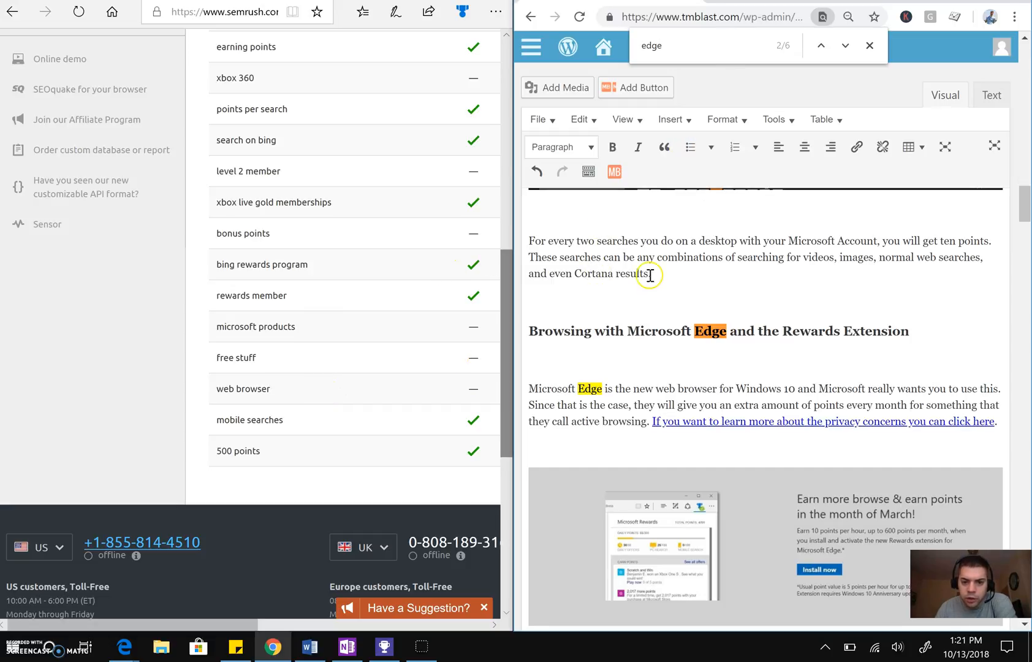
- In the Checking Your Email section, extend the first sentence after "more ways to earn" with "bonus points for Microsoft products"
scroll(679, 274, down, 12)
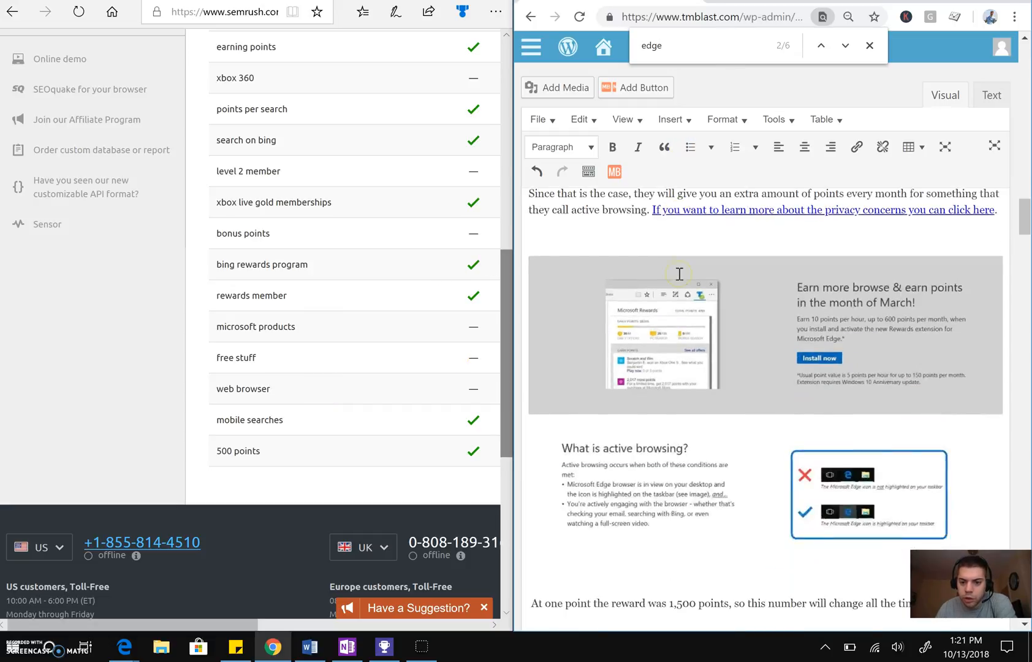
scroll(679, 274, down, 10)
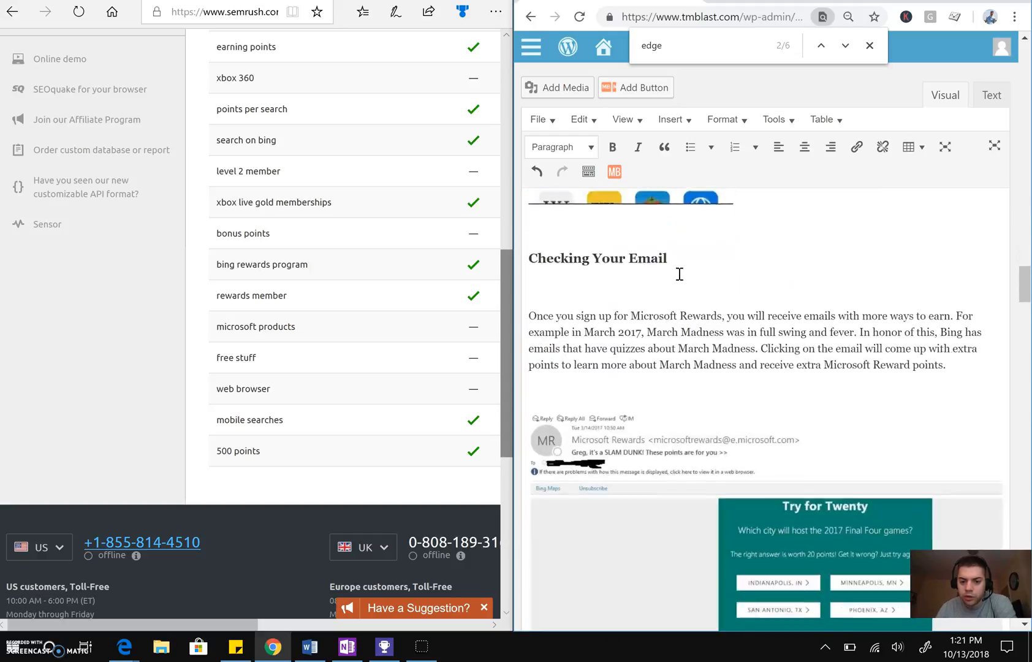
click(667, 331)
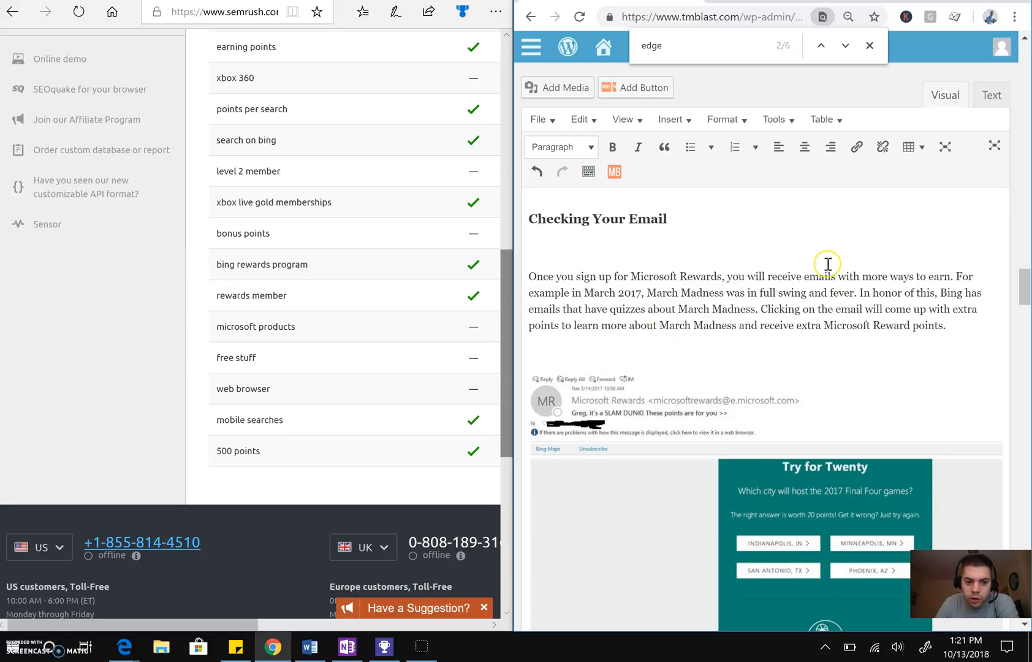
click(951, 274)
text(Microsoft products)
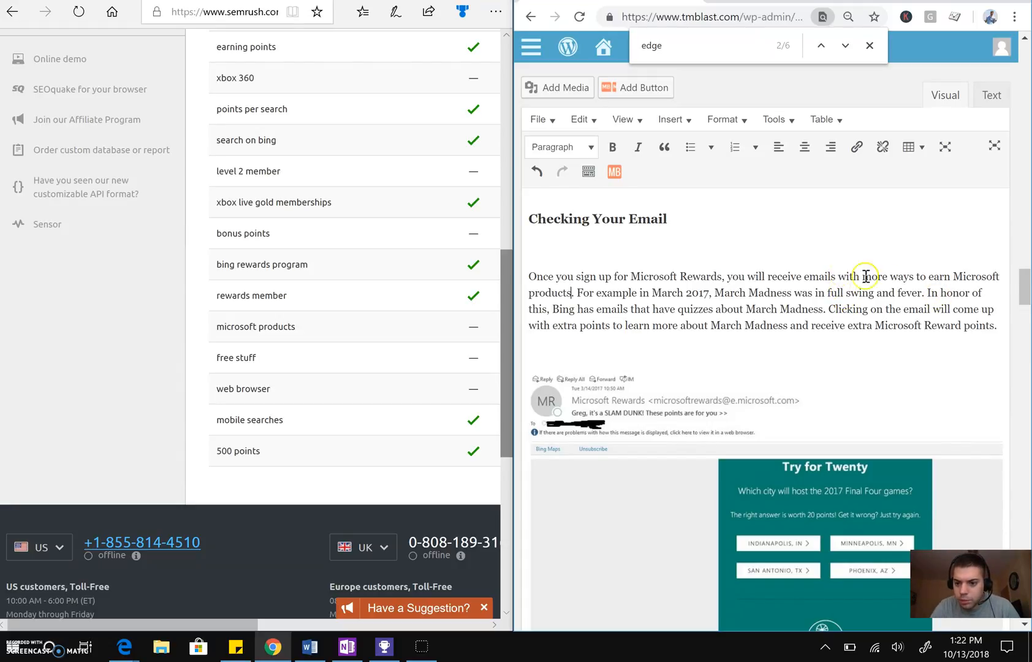
click(949, 276)
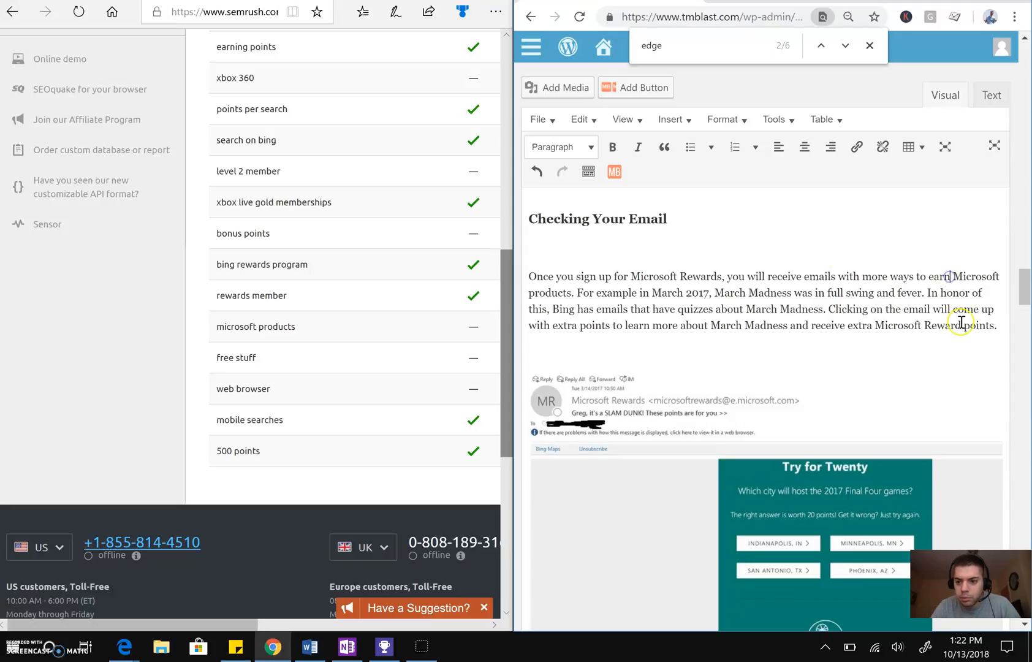
text(bonus points for)
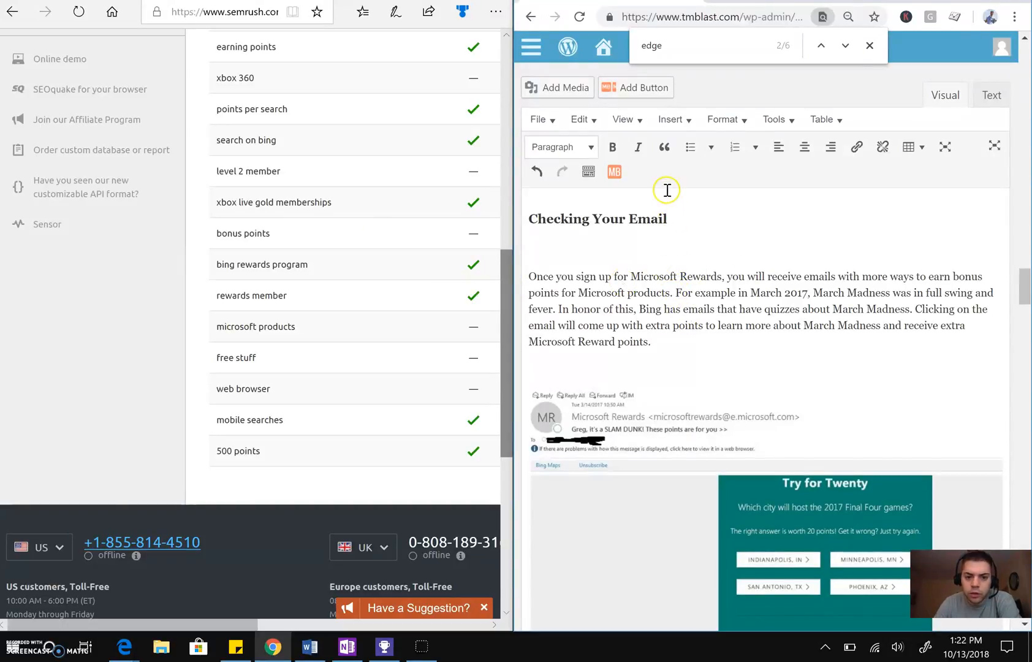
- Search the post for "level" and add "member" after "level two" in the opening sentence of the Level 1 vs Level 2 section
double_click(692, 48)
mouse_move(608, 49)
text(level)
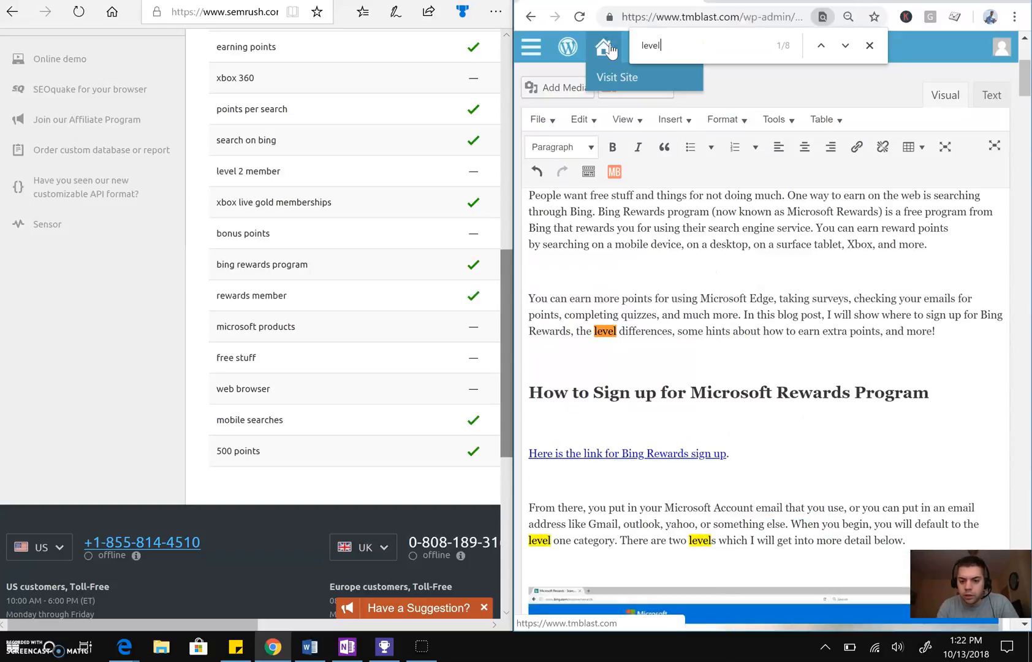
scroll(732, 389, down, 1)
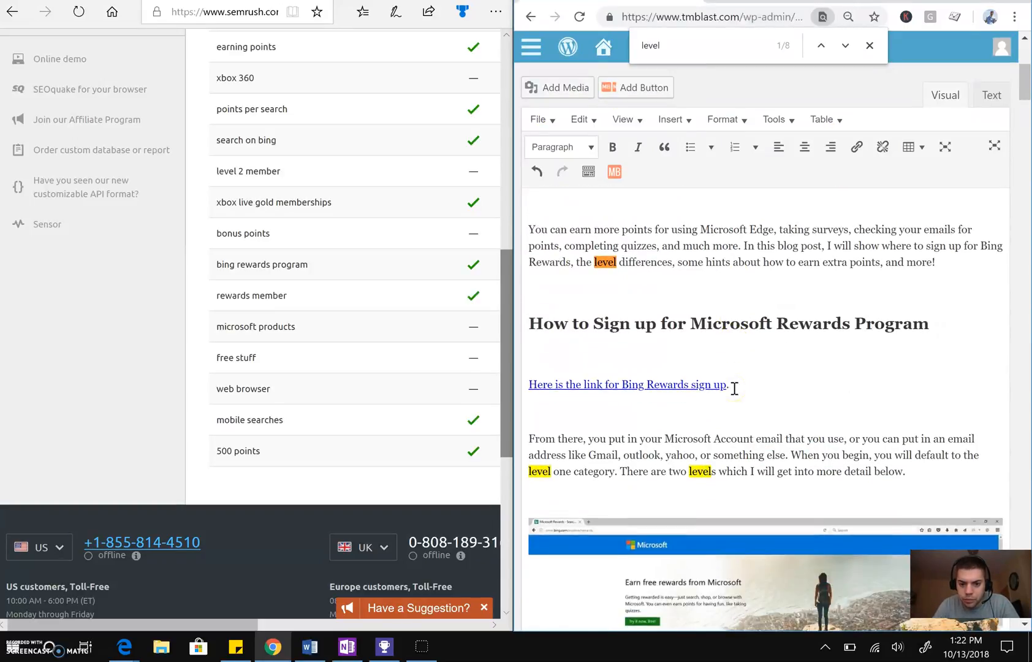
scroll(734, 388, down, 1)
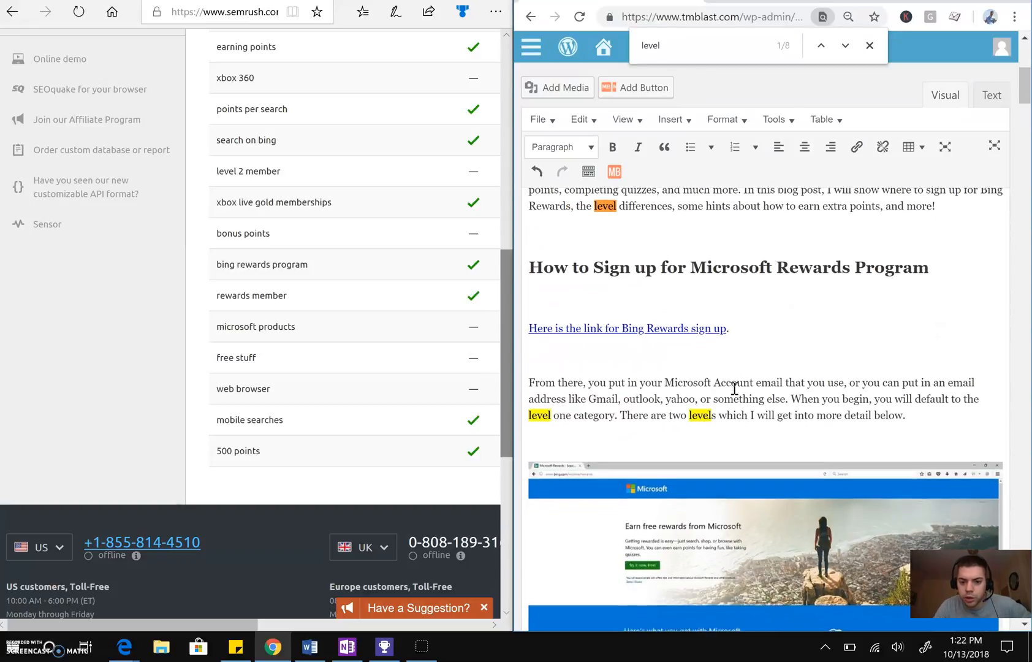
scroll(734, 388, down, 1)
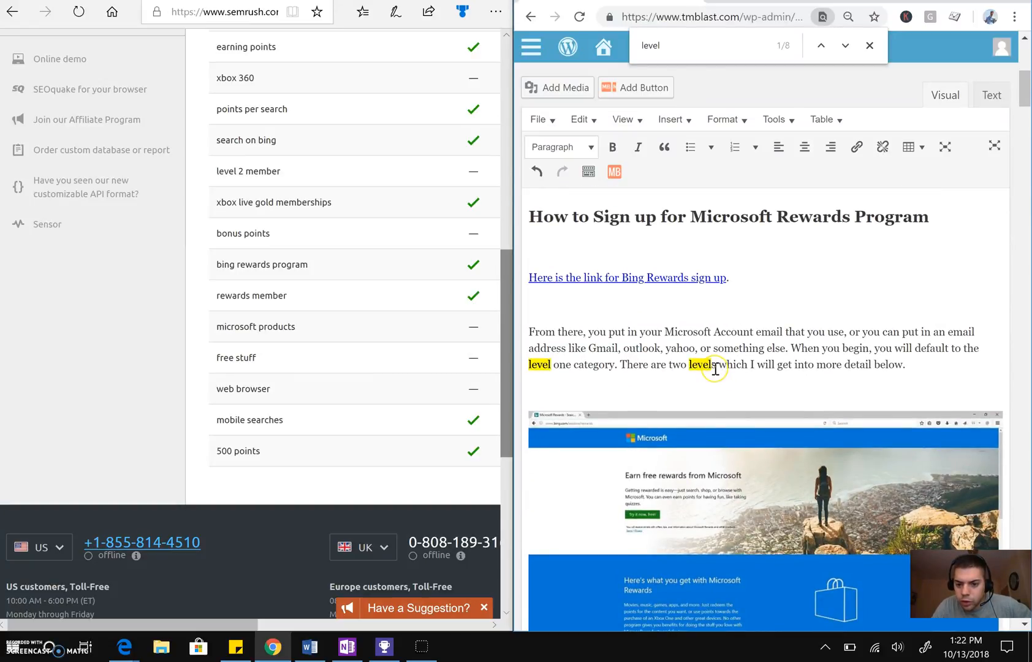
scroll(716, 370, down, 4)
scroll(715, 370, down, 1)
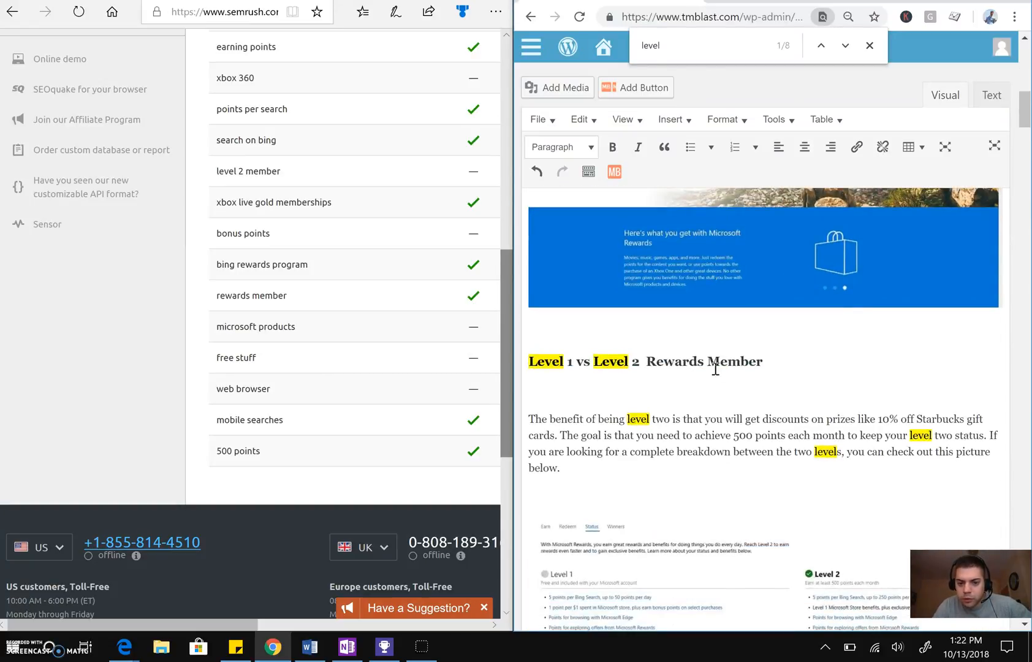
click(654, 423)
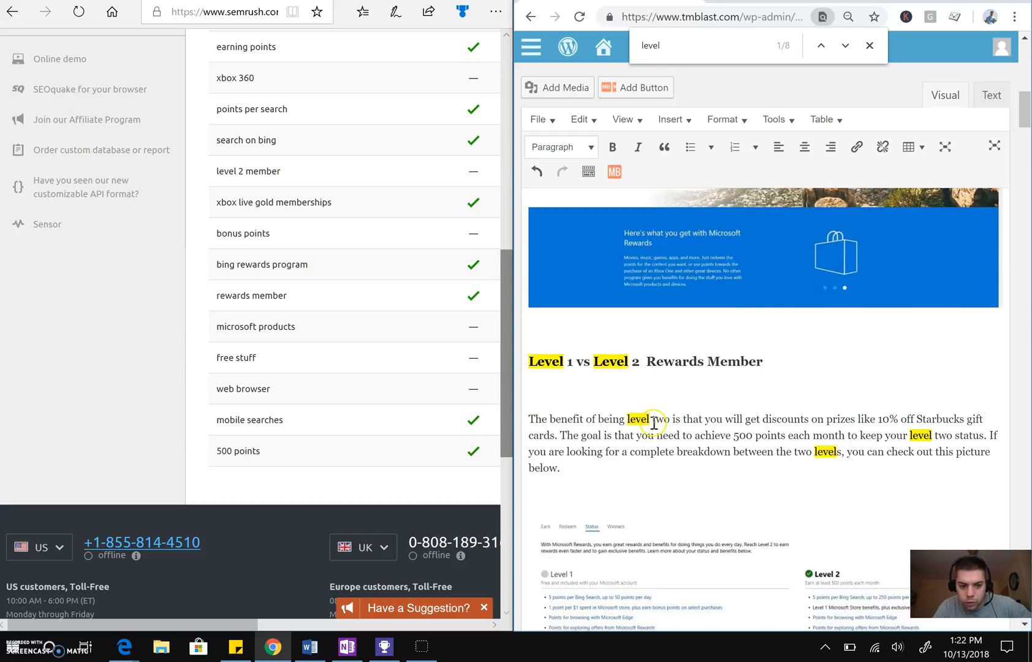
click(650, 418)
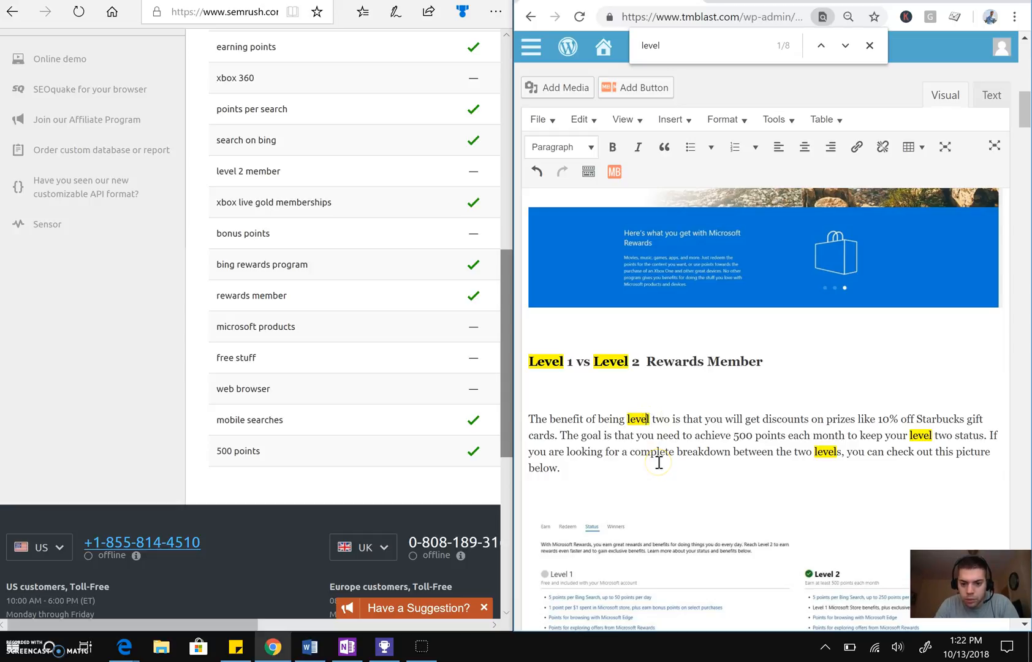
text(member)
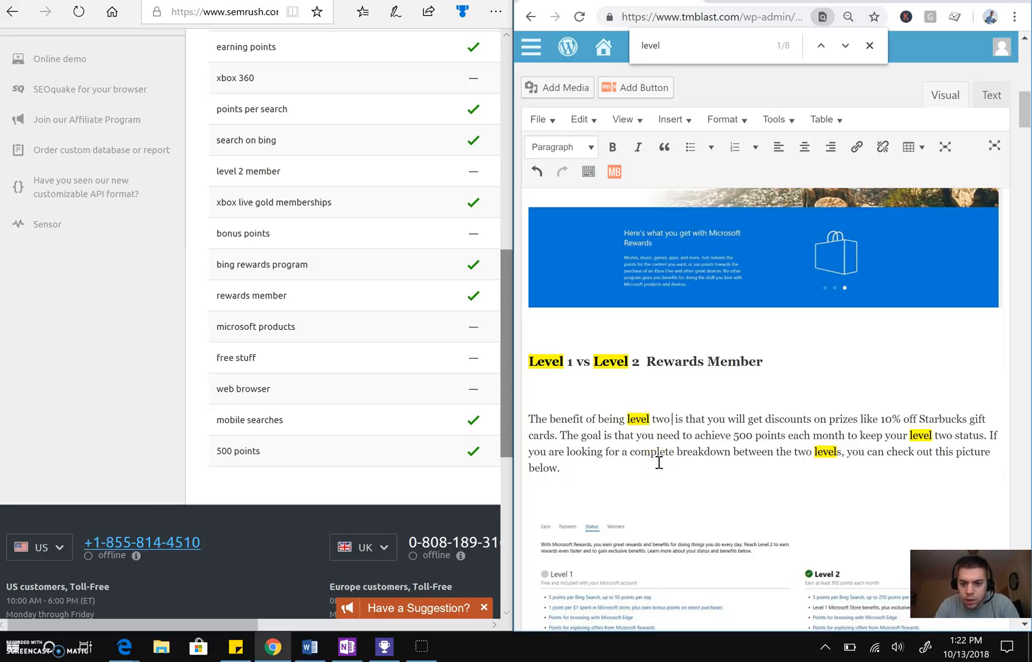
click(630, 438)
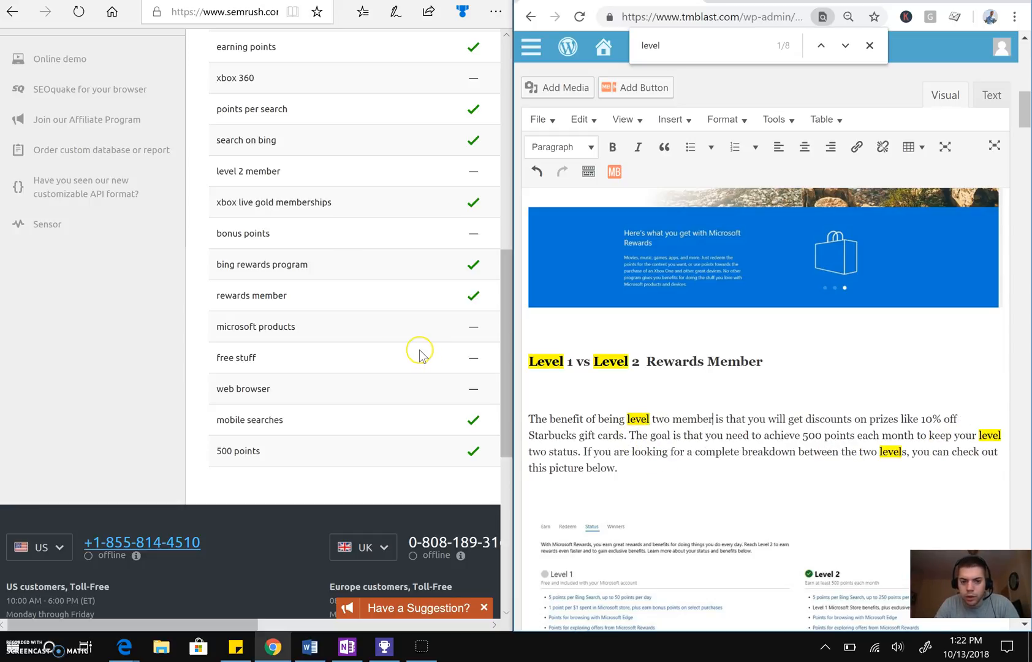
- Search the post for "xbox" and append "Bing points can be used for Xbox 360, Xbox One, and Xbox One X" to the Bing Rewards Dashboard paragraph
scroll(334, 245, up, 2)
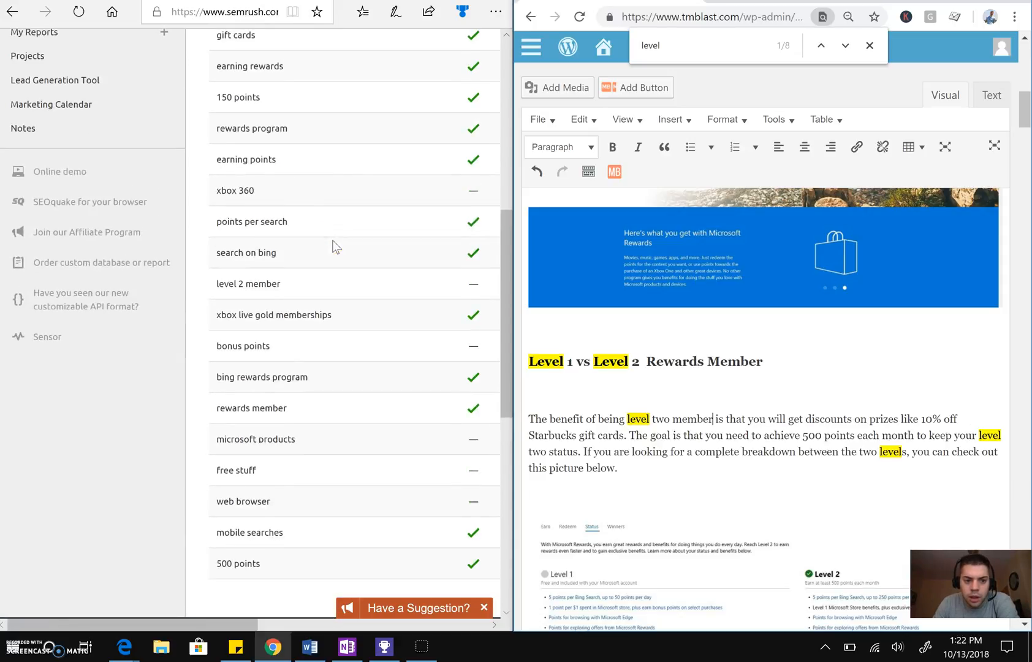
scroll(333, 245, up, 1)
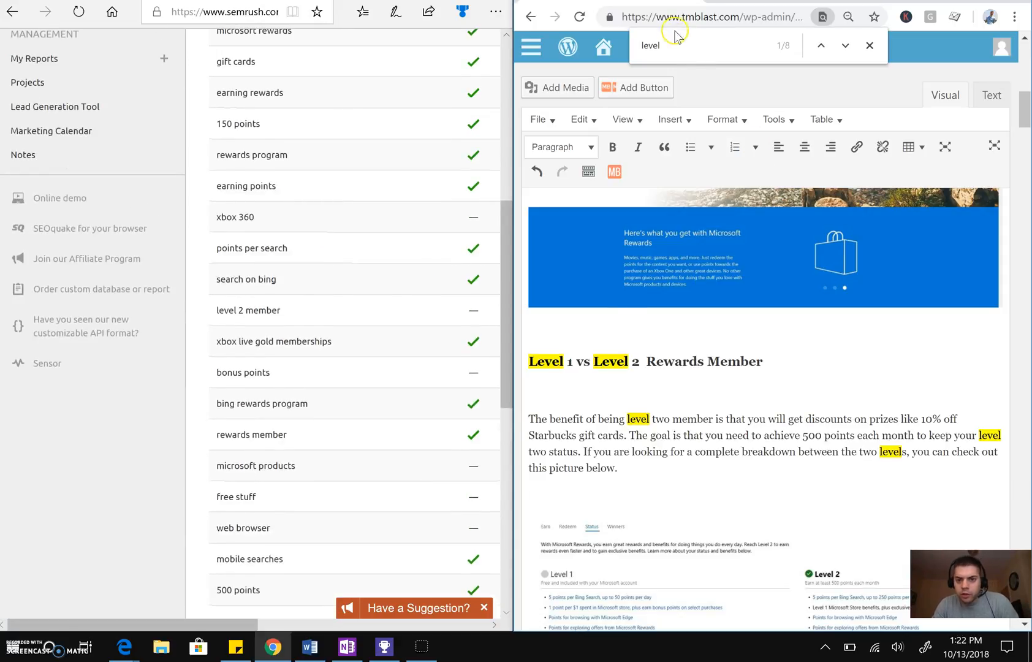
double_click(646, 45)
text(xbox)
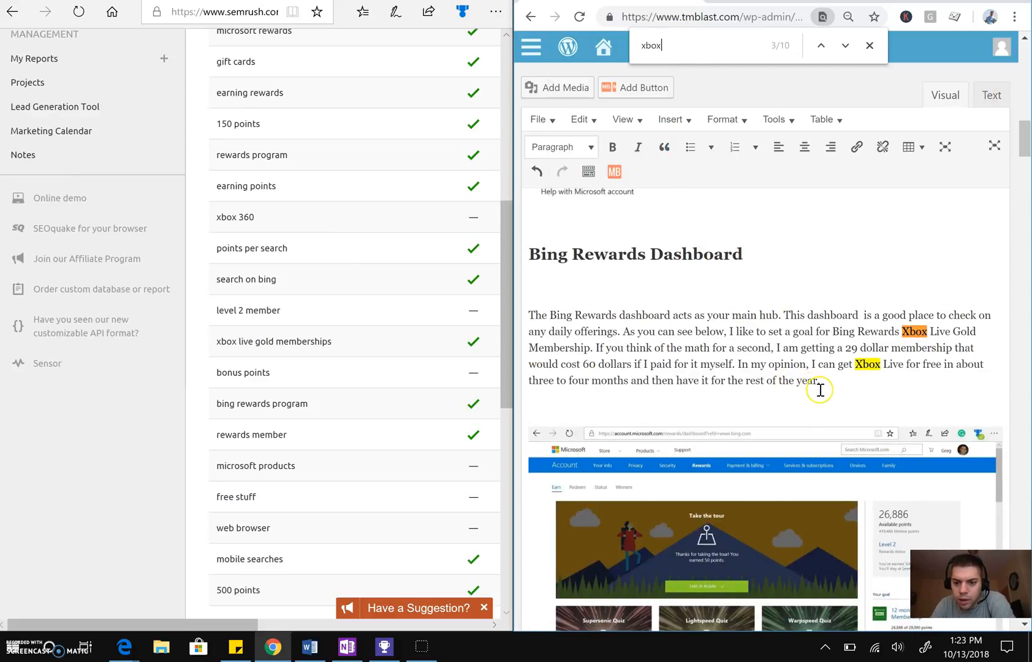
click(850, 379)
text(B)
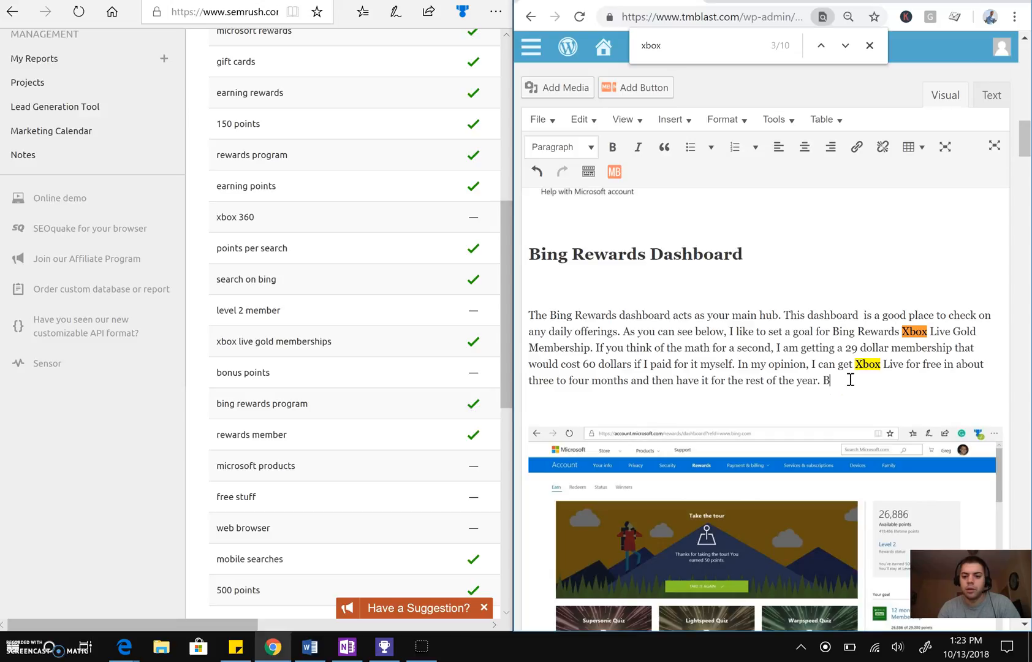
text(ing poin)
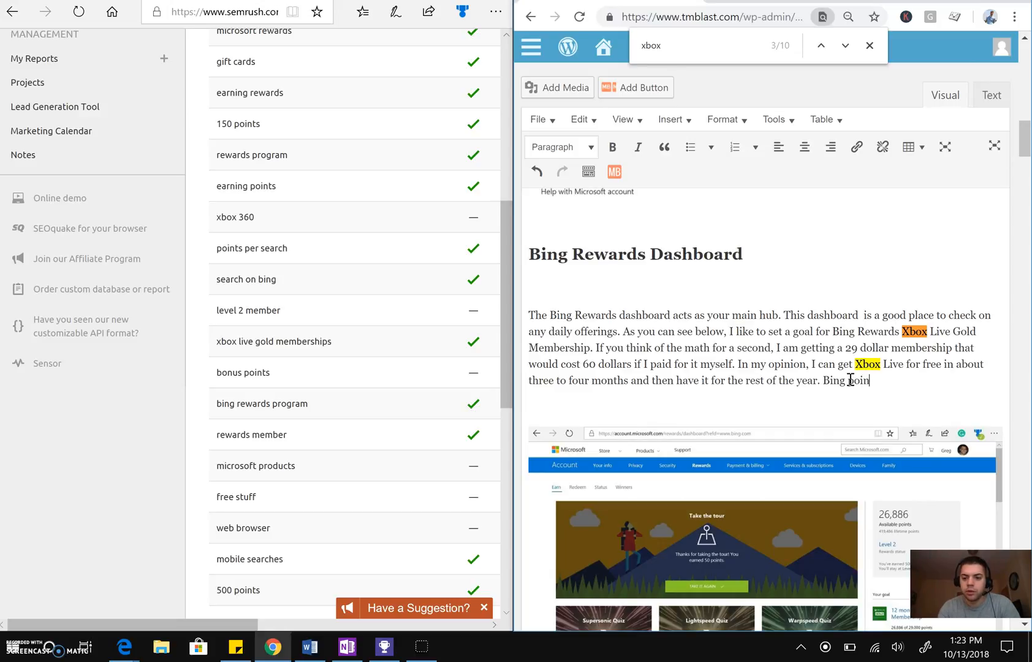
text(ts can be used )
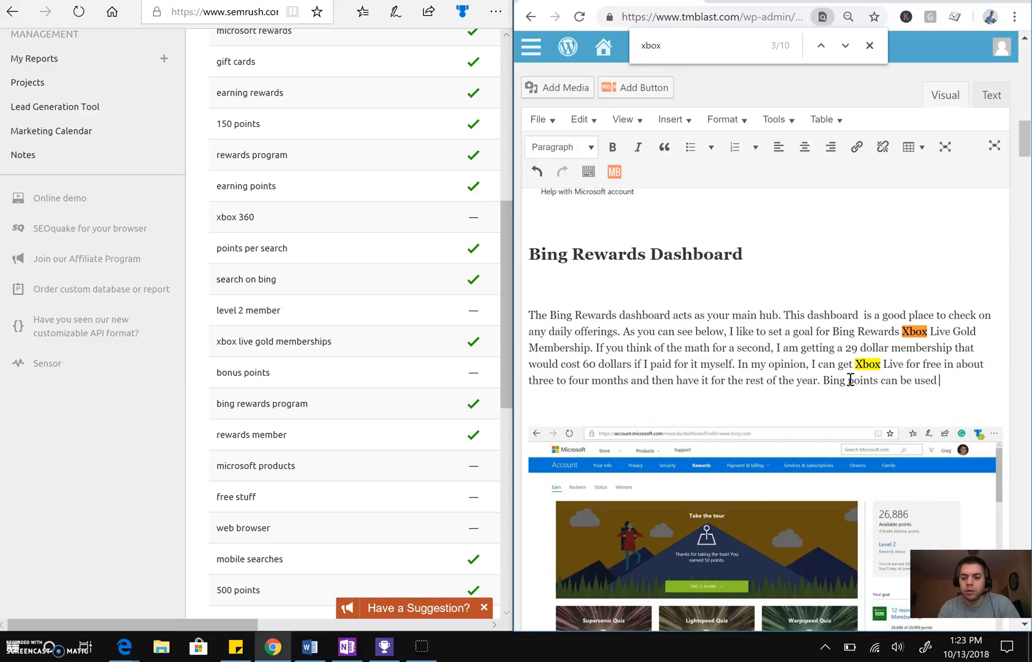
text(for Xbox 360, Xbox One, and Xbox)
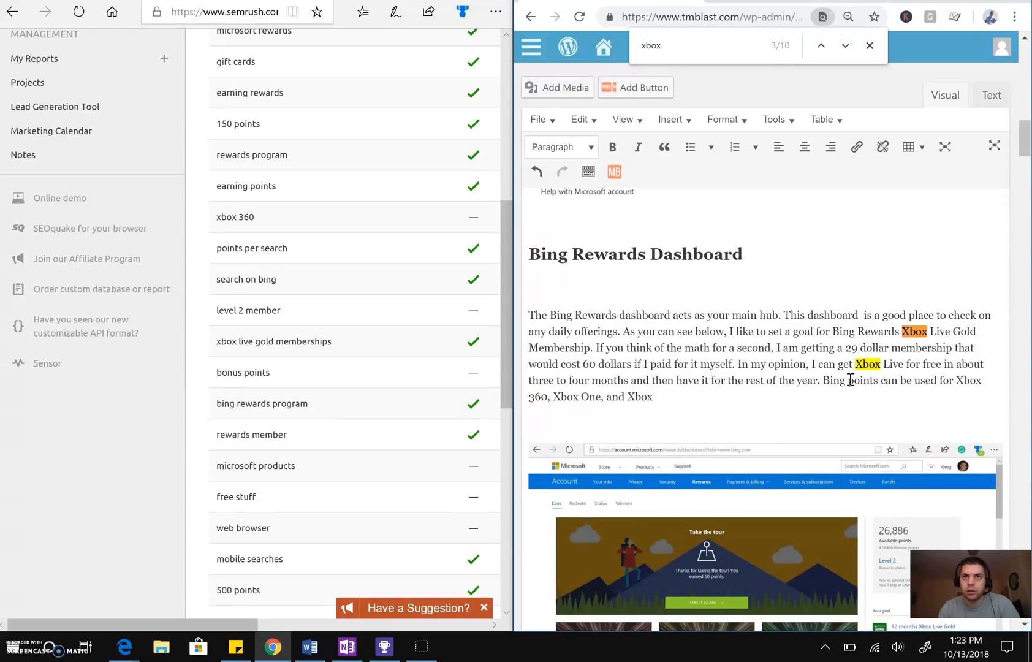
text( One X)
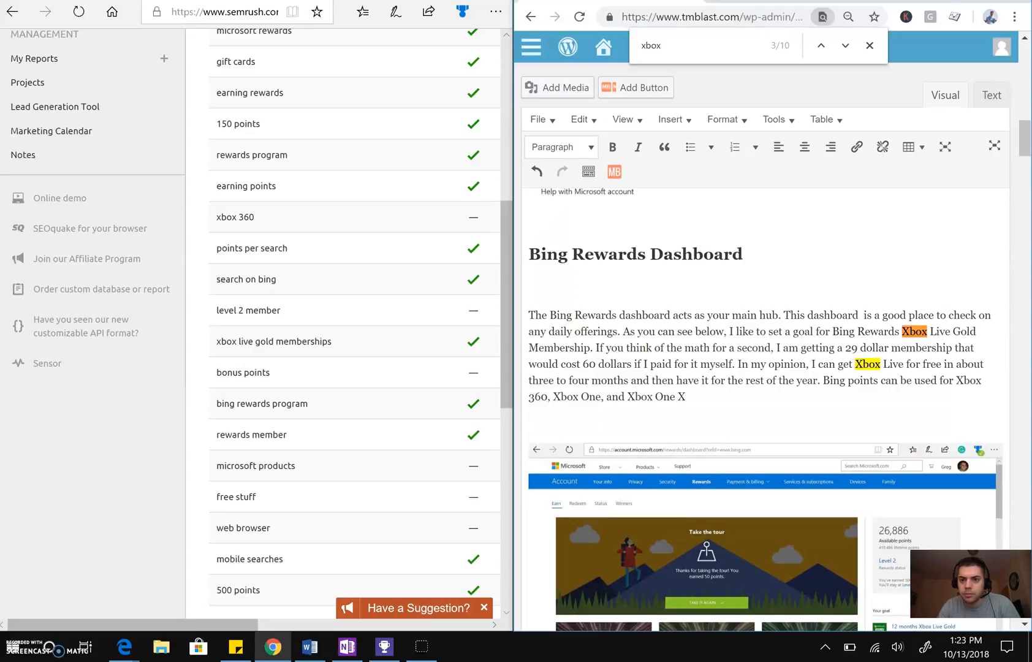
- Look up "xbox one x" on Google in a new tab, and finish the dashboard paragraph's last sentence in WordPress with "gifts."
key(ctrl+t)
text(xbox one x)
key(Return)
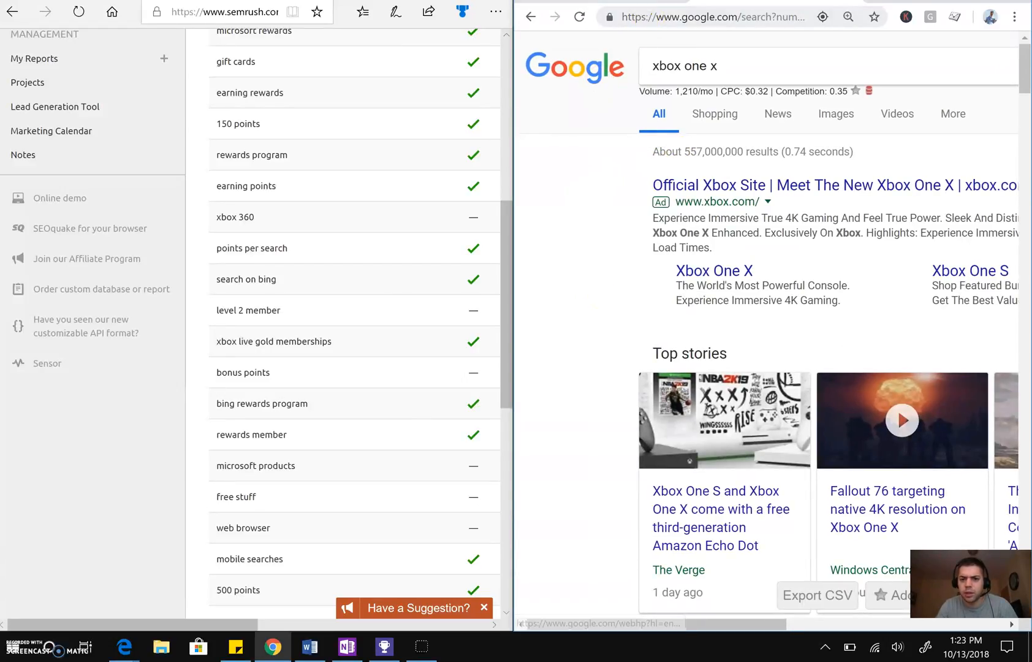
click(600, 1)
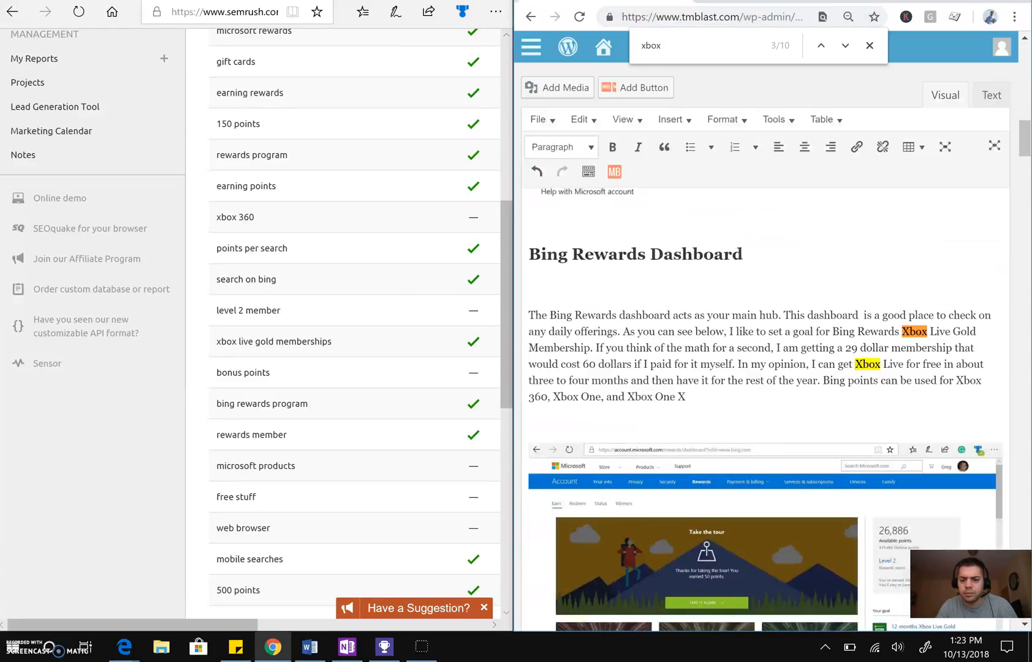
click(716, 394)
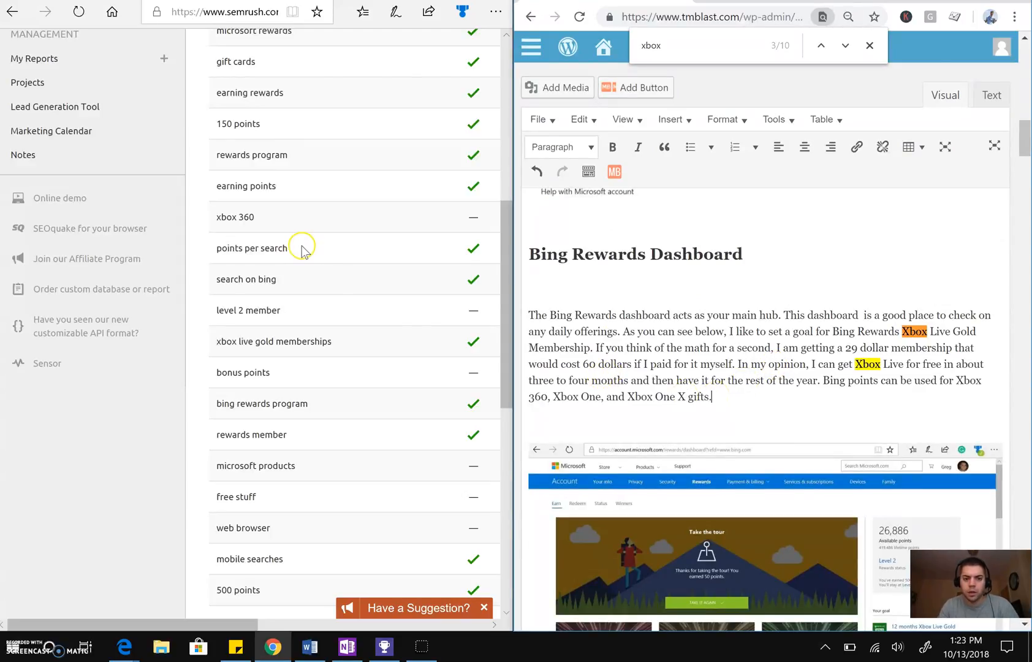
- Review the SEMrush related words list once more and update the published post in WordPress with the added phrases
scroll(308, 208, up, 1)
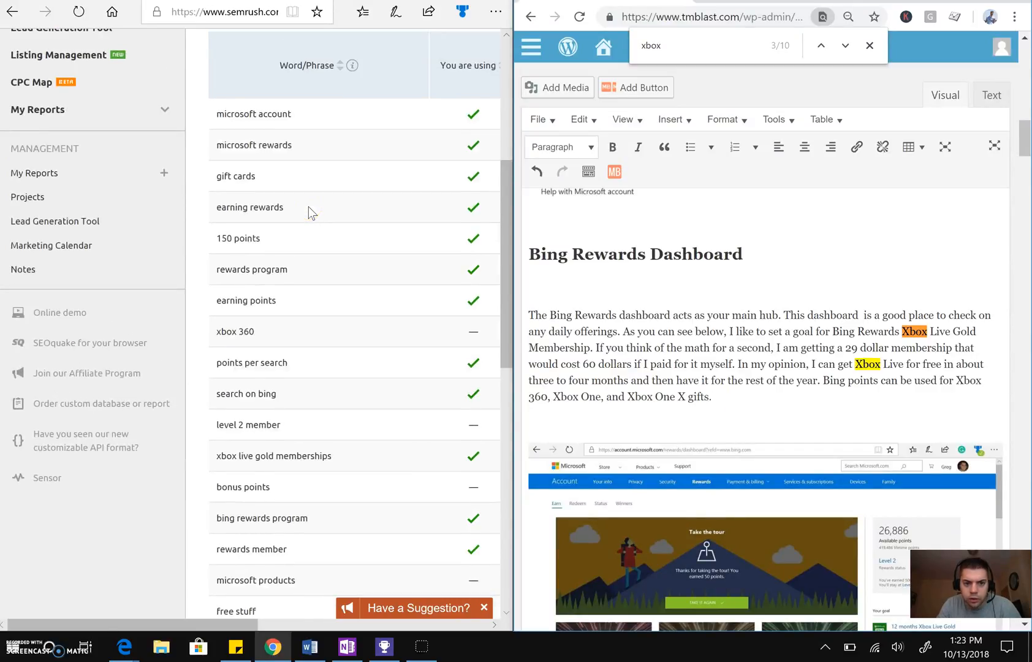
scroll(309, 206, down, 10)
scroll(308, 206, up, 1)
scroll(308, 206, up, 10)
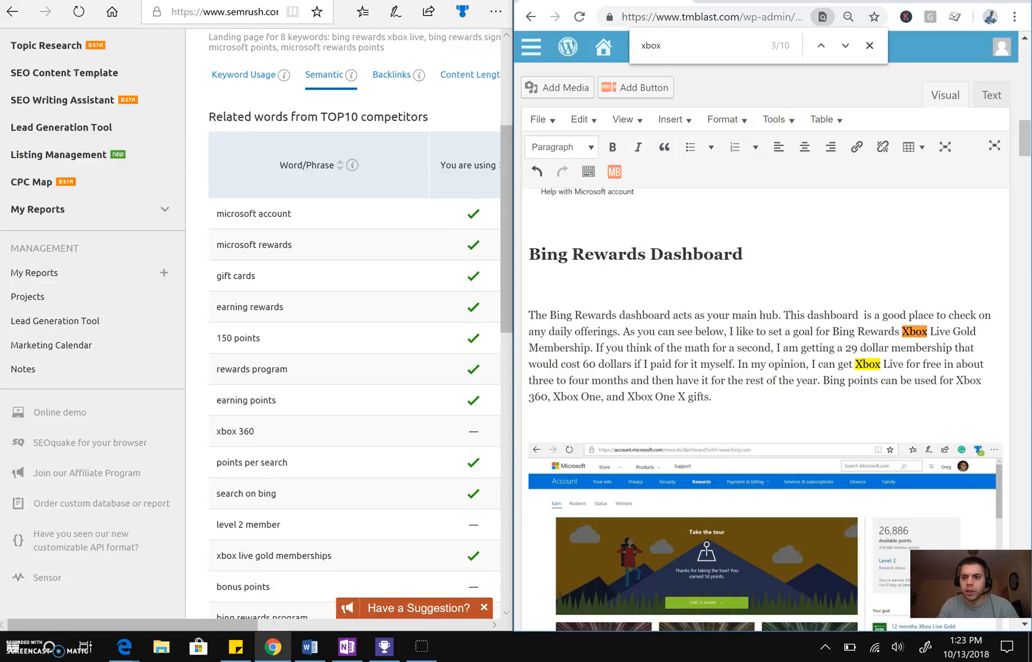
click(981, 0)
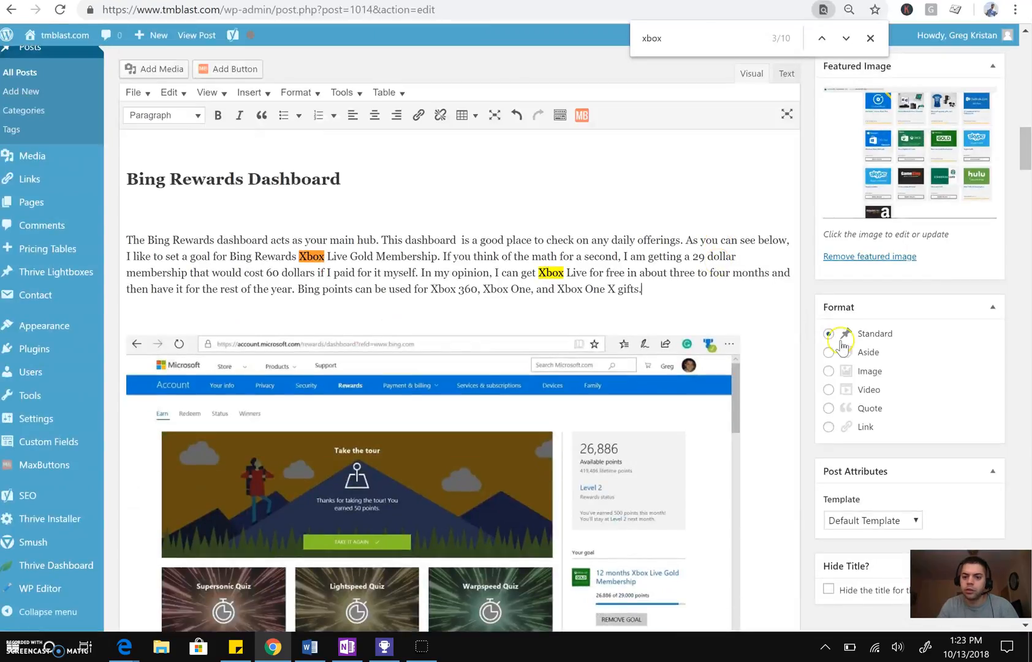
scroll(842, 342, up, 9)
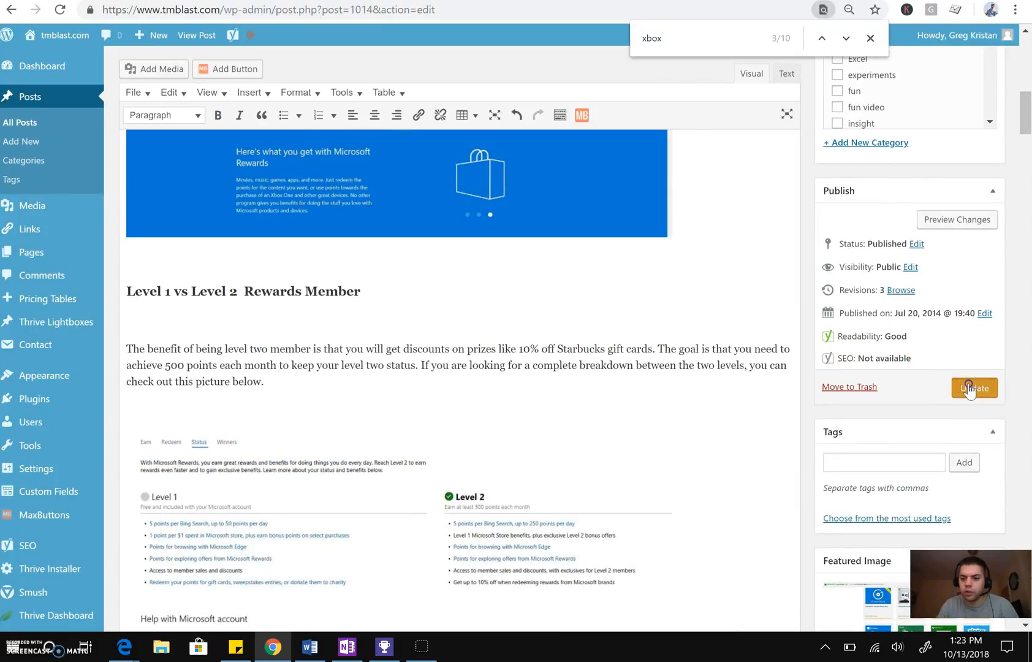
click(969, 388)
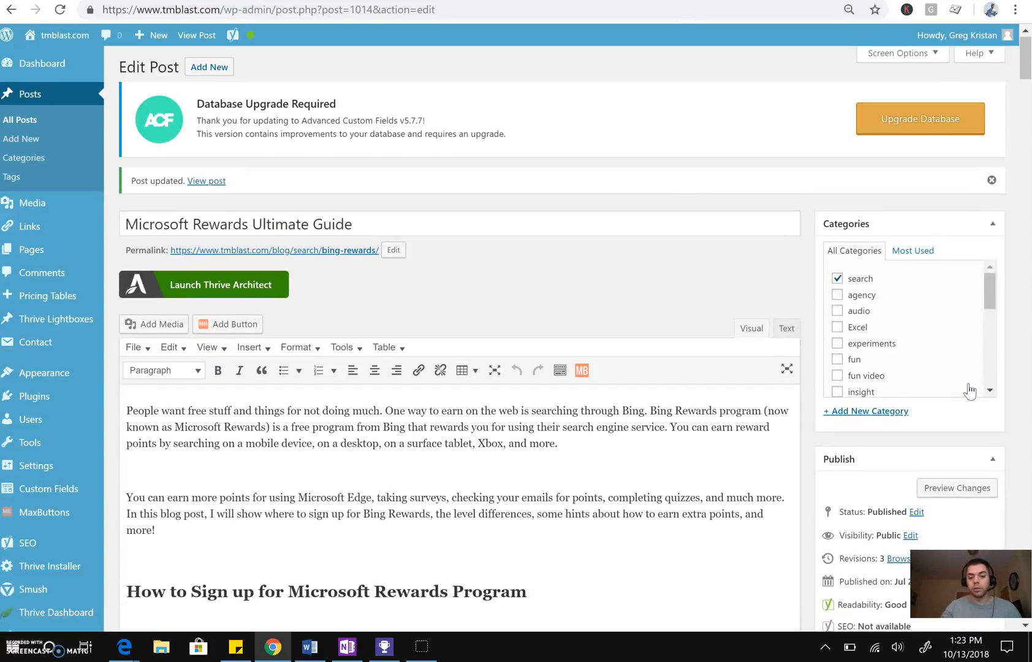
- Place the WordPress window beside SEMrush again and open the post's Keyword Usage analysis there
click(664, 504)
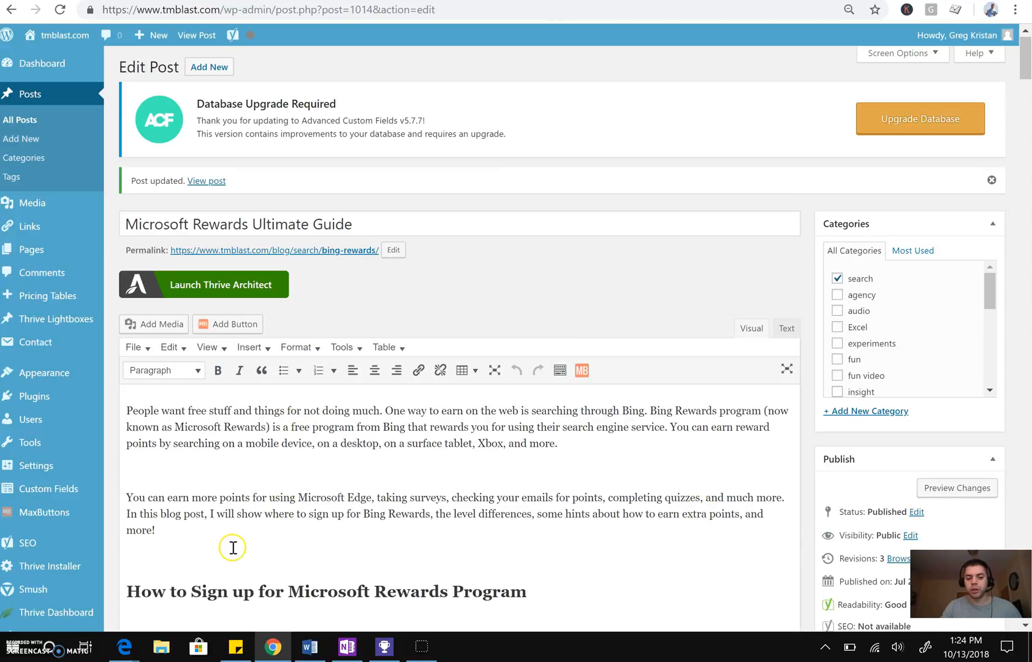
drag(558, 2, 1031, 18)
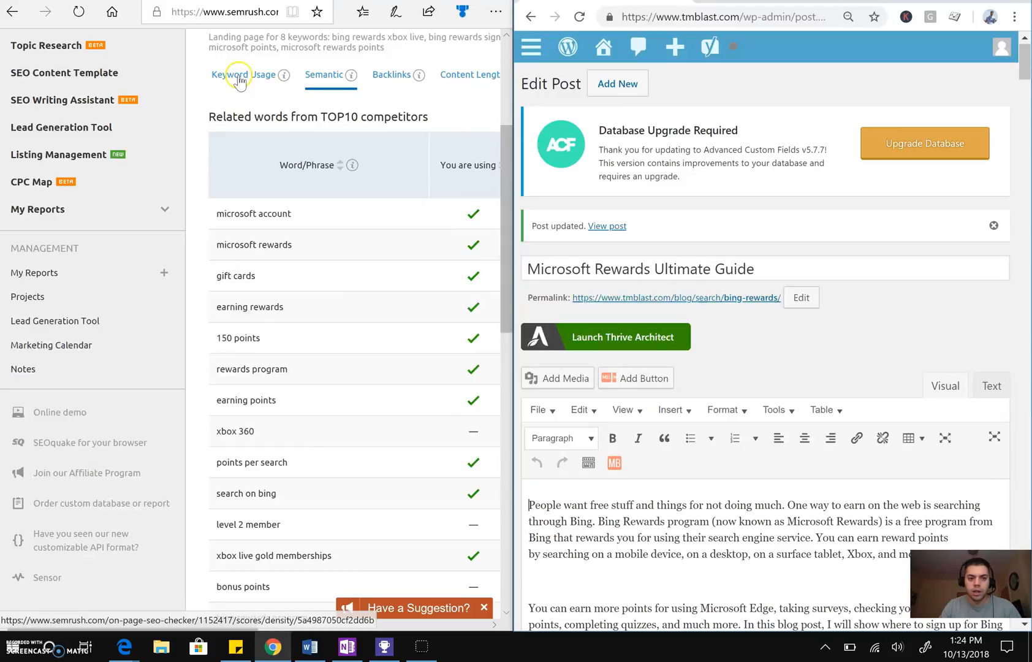
click(240, 77)
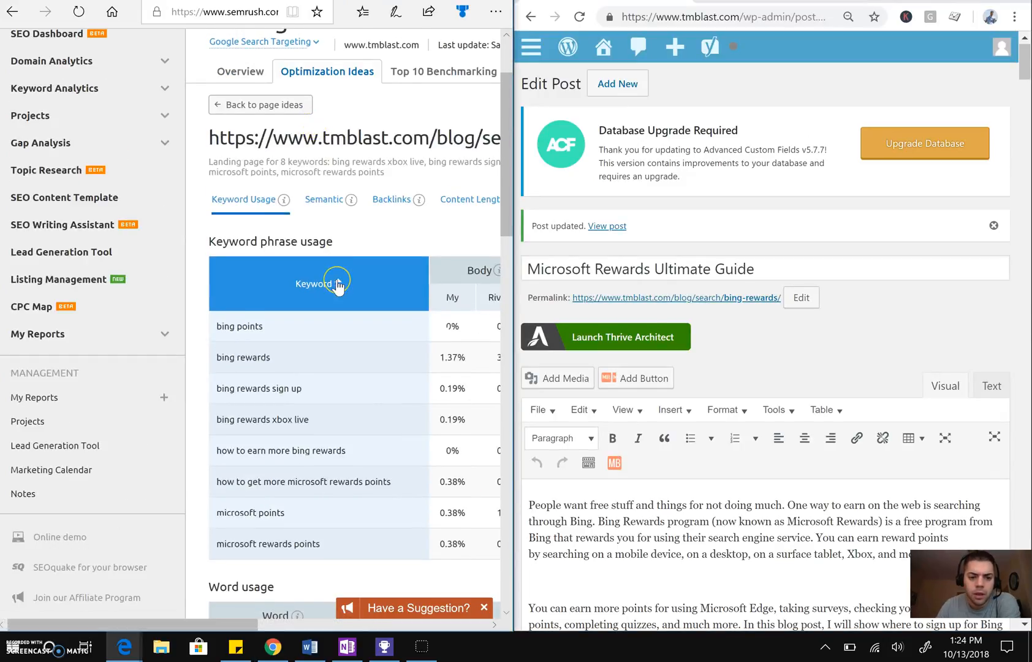
- Check the body and title columns of SEMrush's Keyword phrase usage table, and search the WordPress post for "bing rewards"
scroll(337, 283, down, 1)
scroll(316, 297, right, 1)
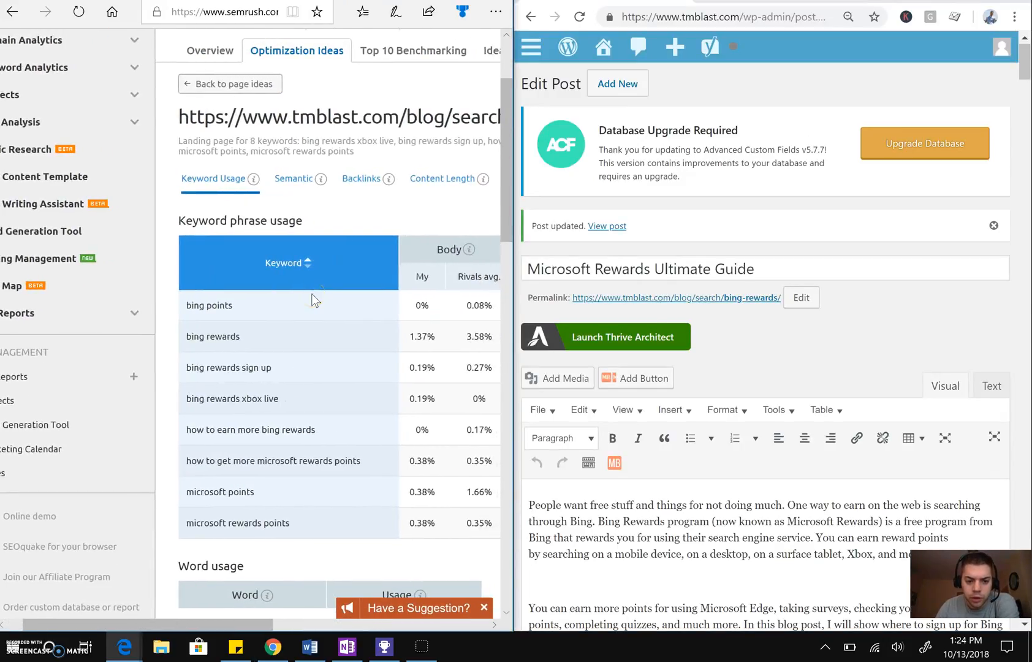
scroll(312, 301, down, 2)
scroll(312, 300, right, 1)
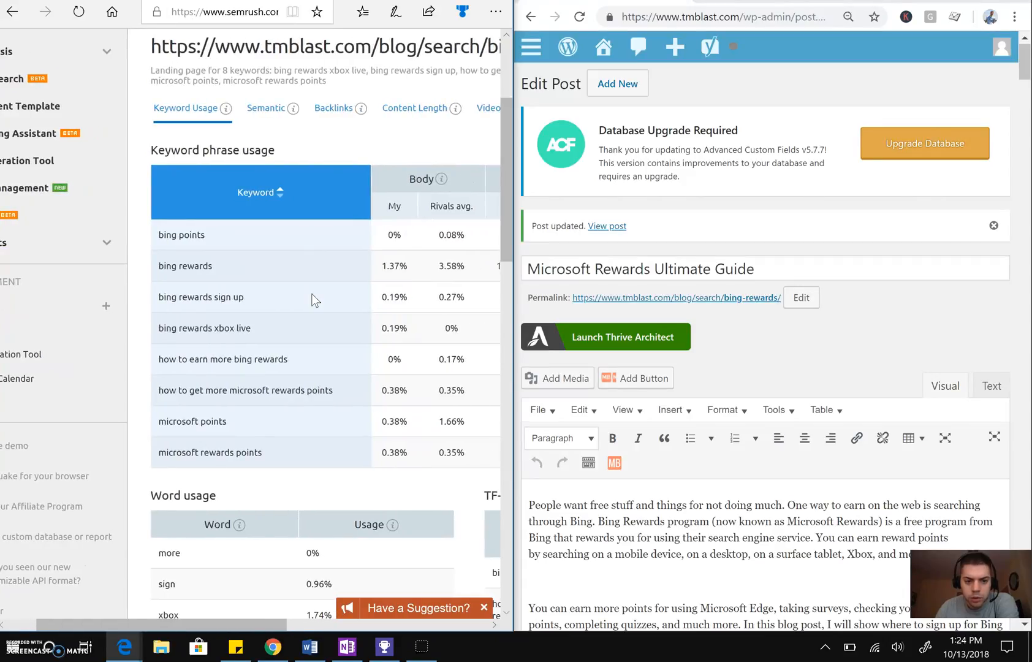
scroll(313, 299, right, 2)
scroll(313, 299, right, 3)
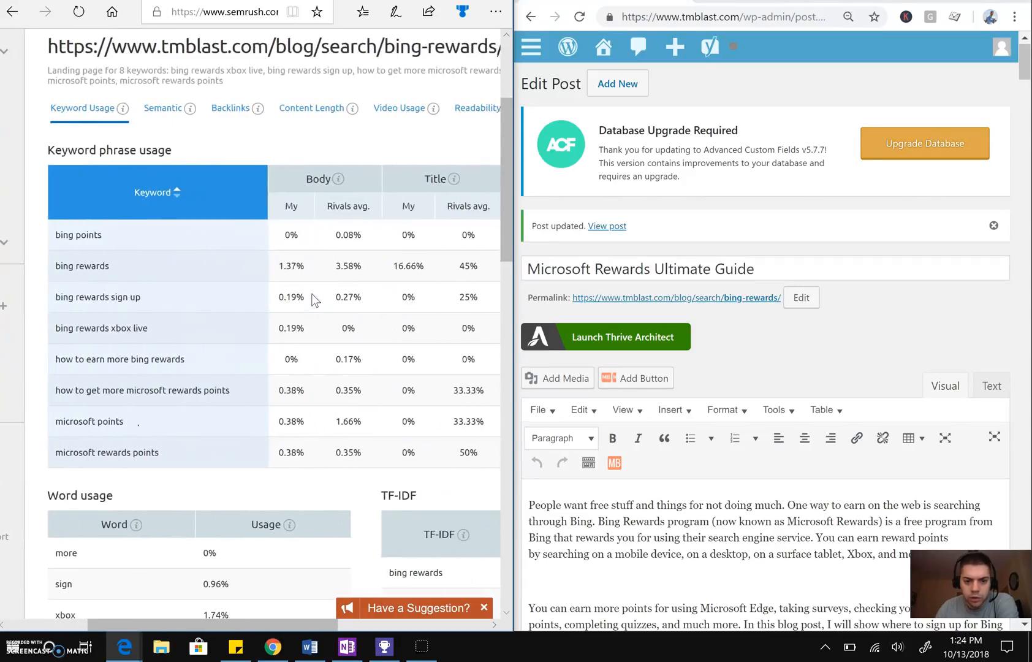
right_click(697, 514)
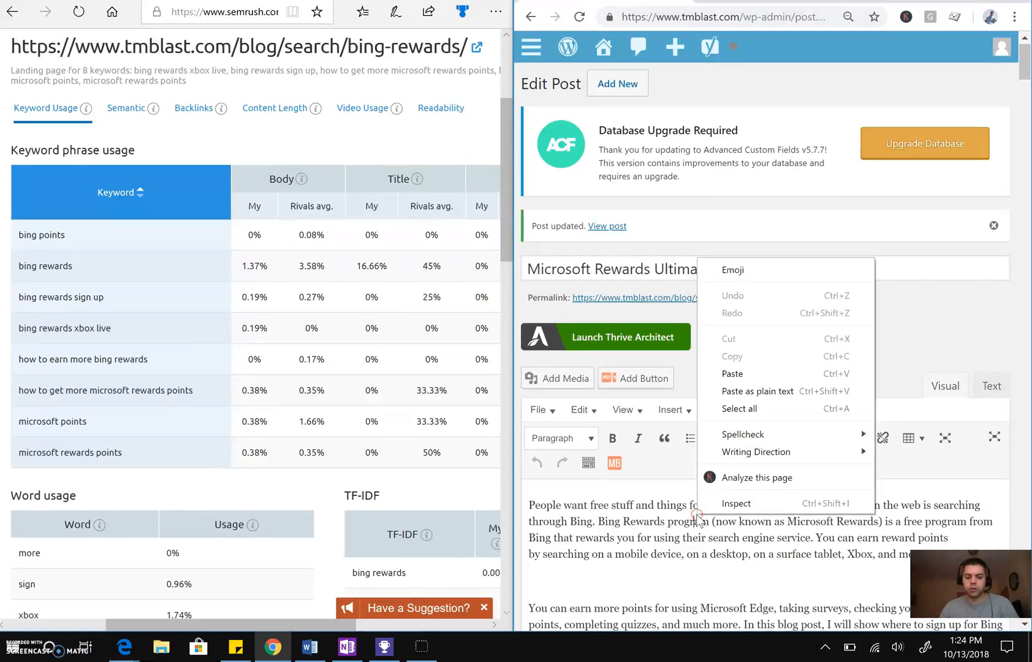
click(809, 89)
key(ctrl+f)
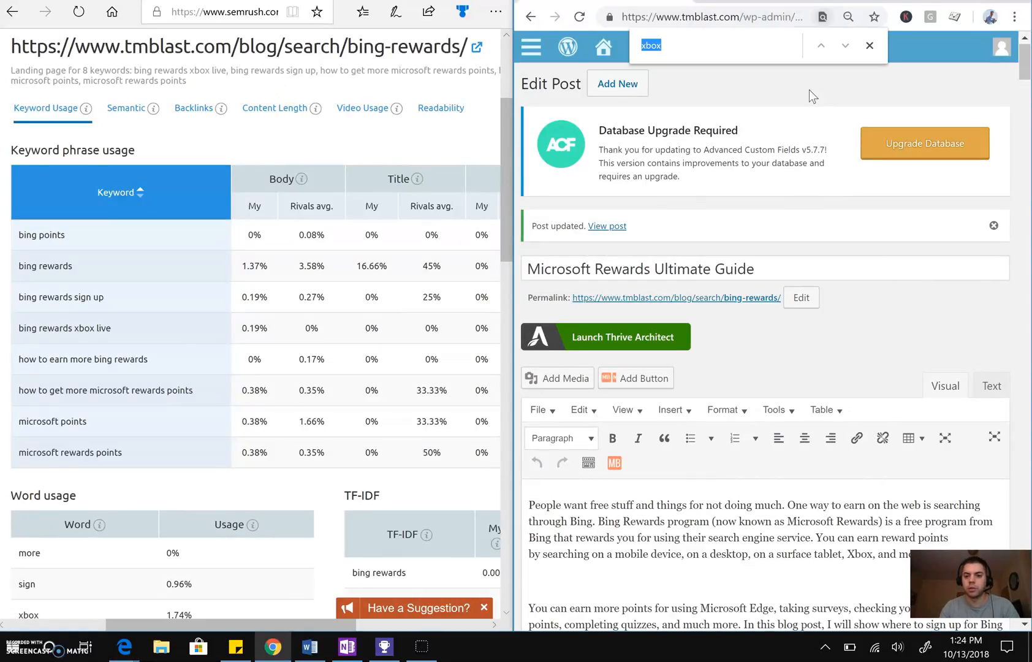
text(bing rewards)
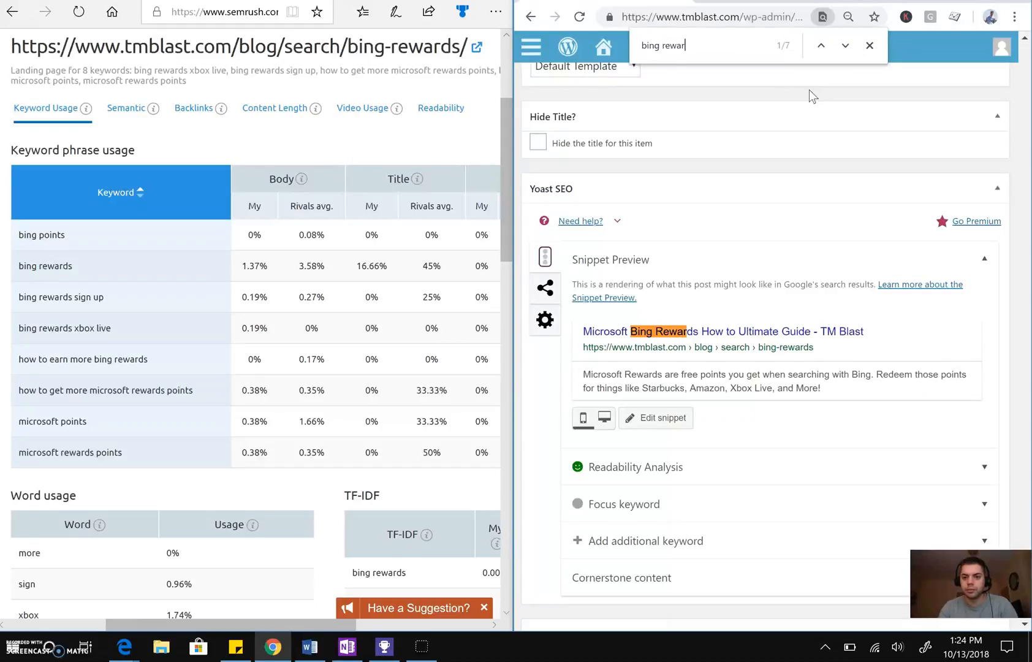
click(844, 46)
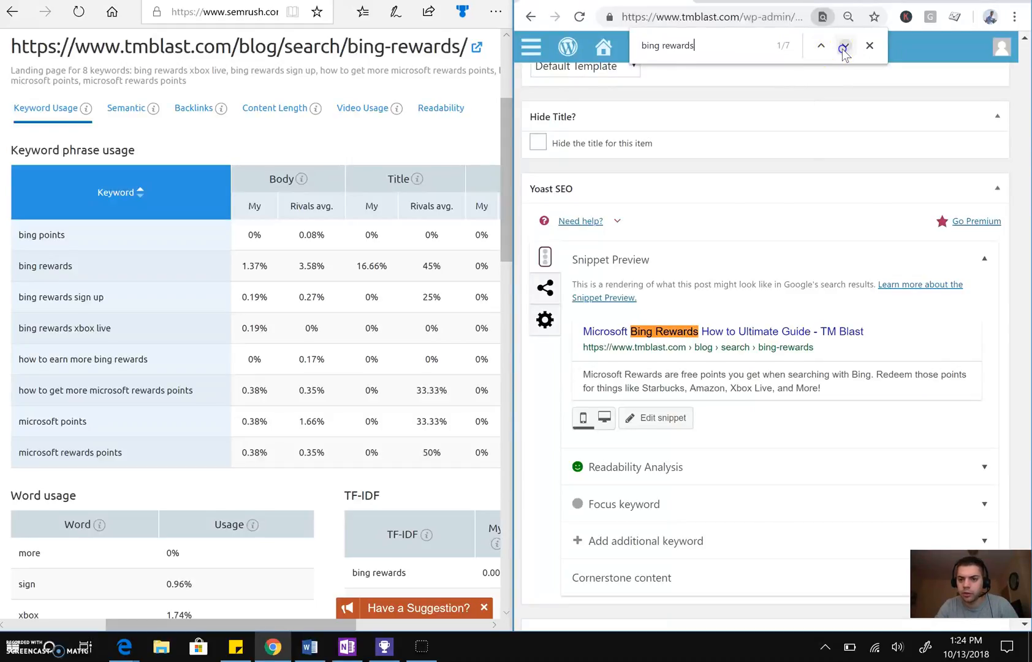
click(844, 46)
scroll(806, 293, up, 5)
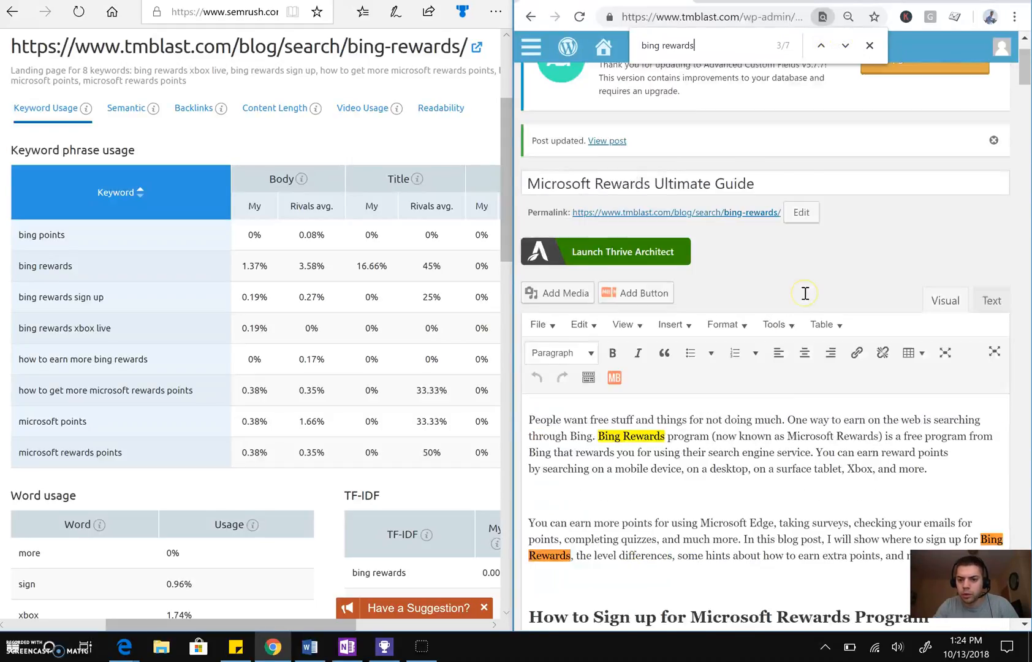
- Insert "Bing rewards" before "points" in the Mobile Search section's paragraph about Microsoft Edge for iOS and Android
scroll(806, 293, down, 3)
scroll(805, 293, down, 2)
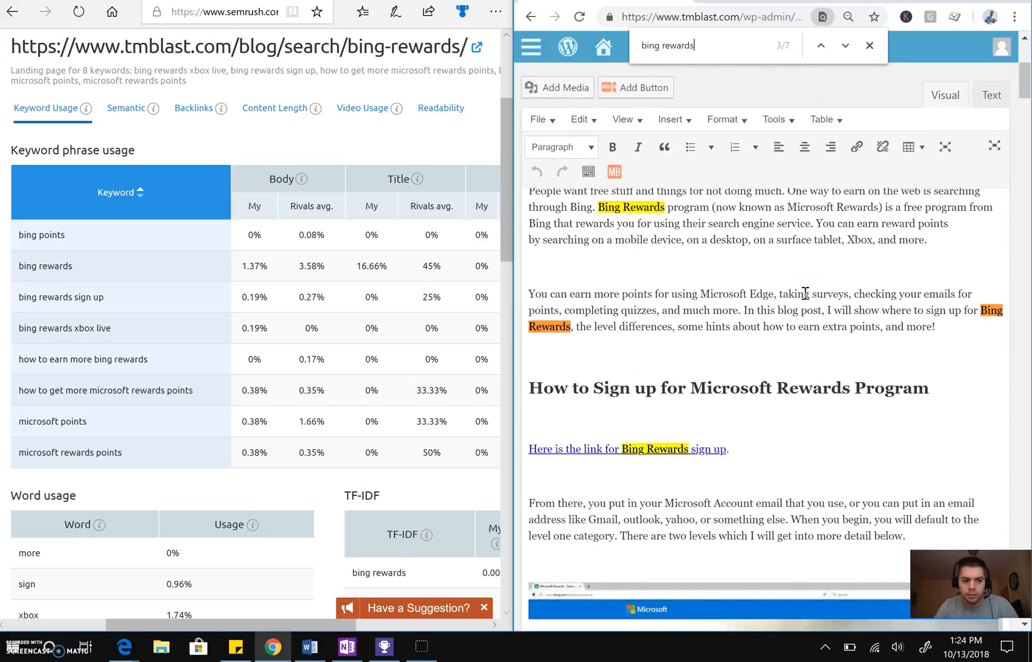
scroll(805, 293, down, 12)
scroll(805, 293, down, 8)
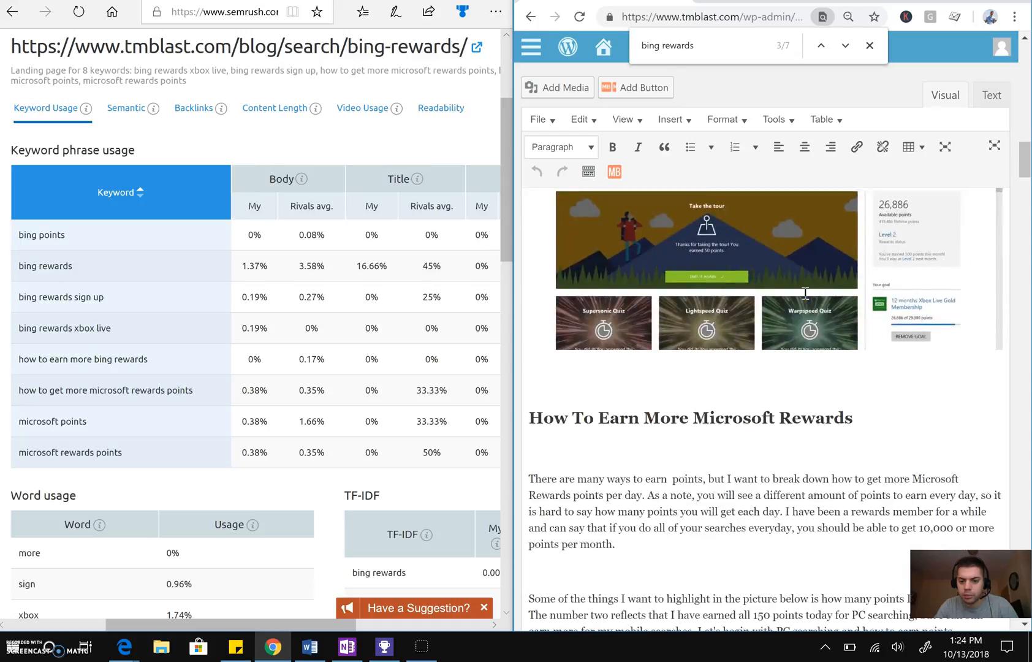
scroll(806, 293, down, 9)
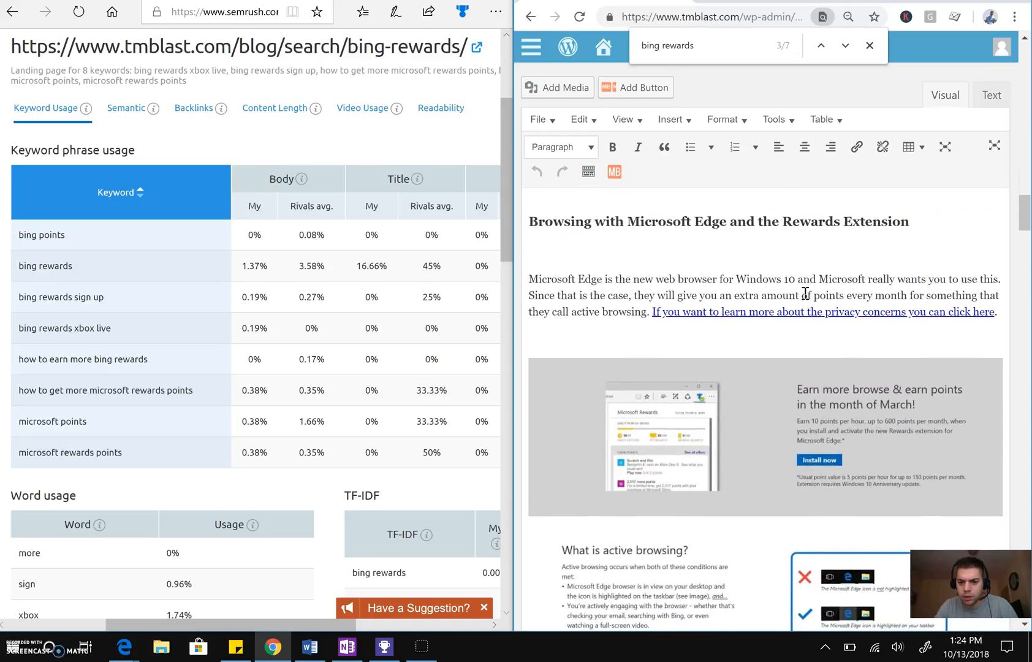
scroll(806, 293, down, 5)
scroll(805, 293, down, 3)
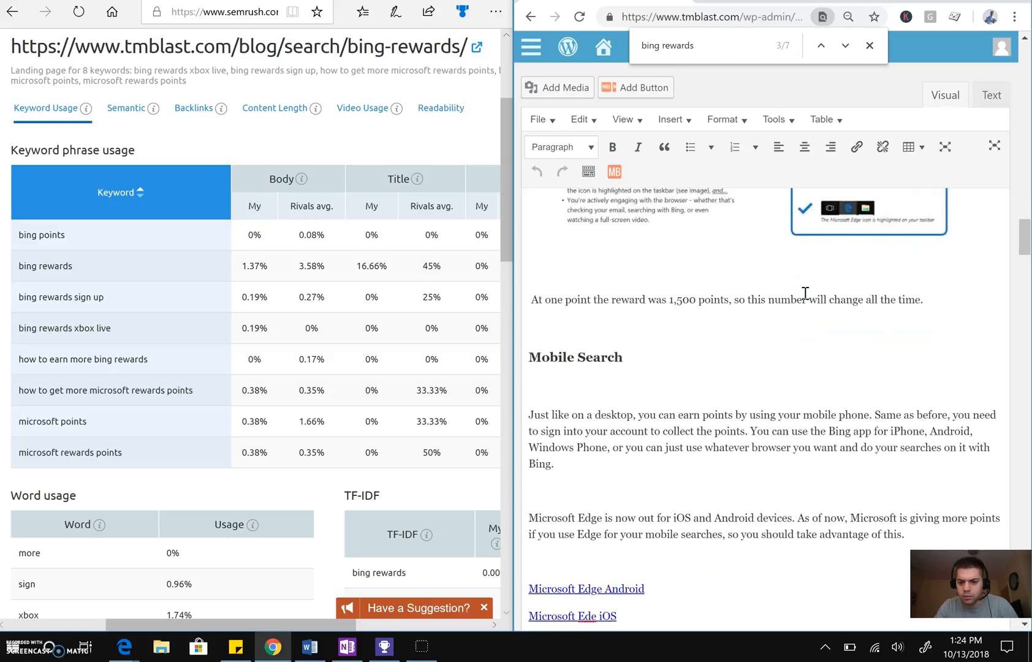
scroll(805, 293, down, 1)
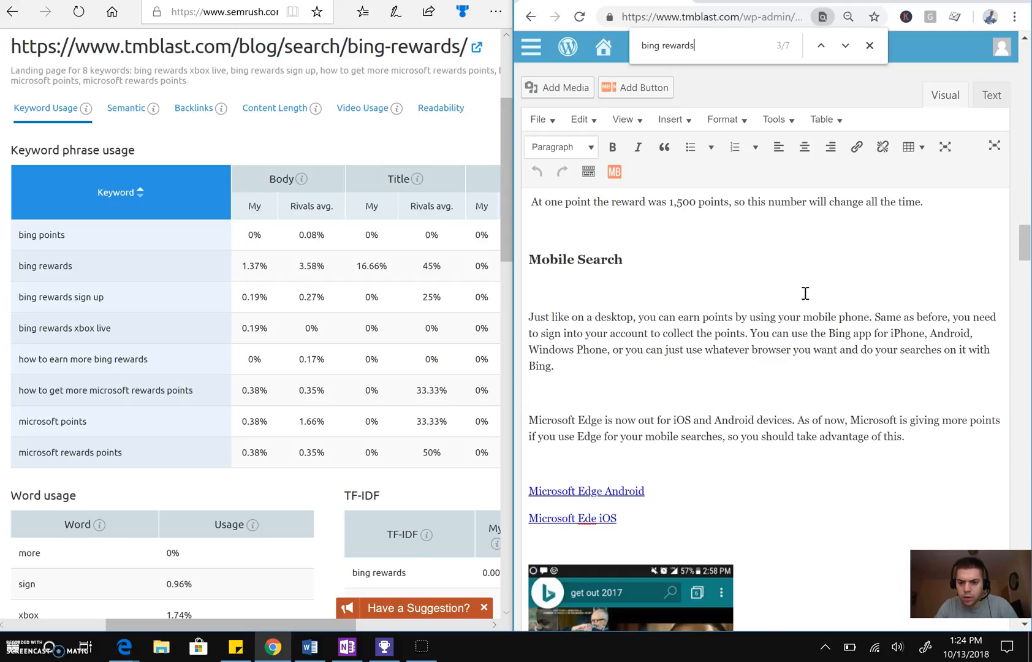
click(969, 420)
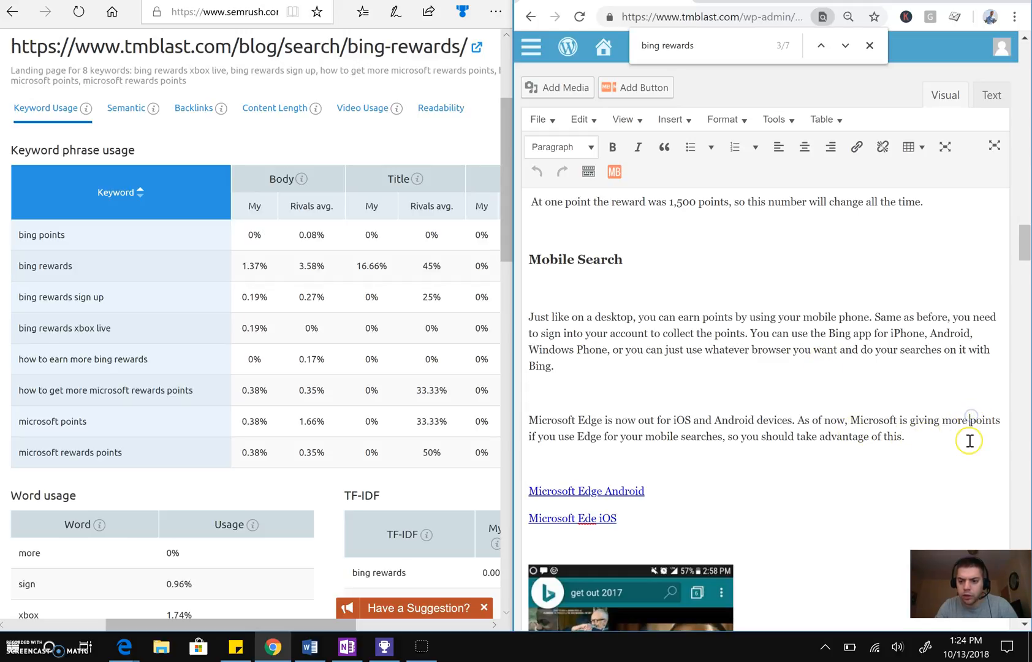
text(bing)
key(BackSpace)
key(BackSpace)
key(BackSpace)
key(BackSpace)
key(BackSpace)
text(Bing rewards)
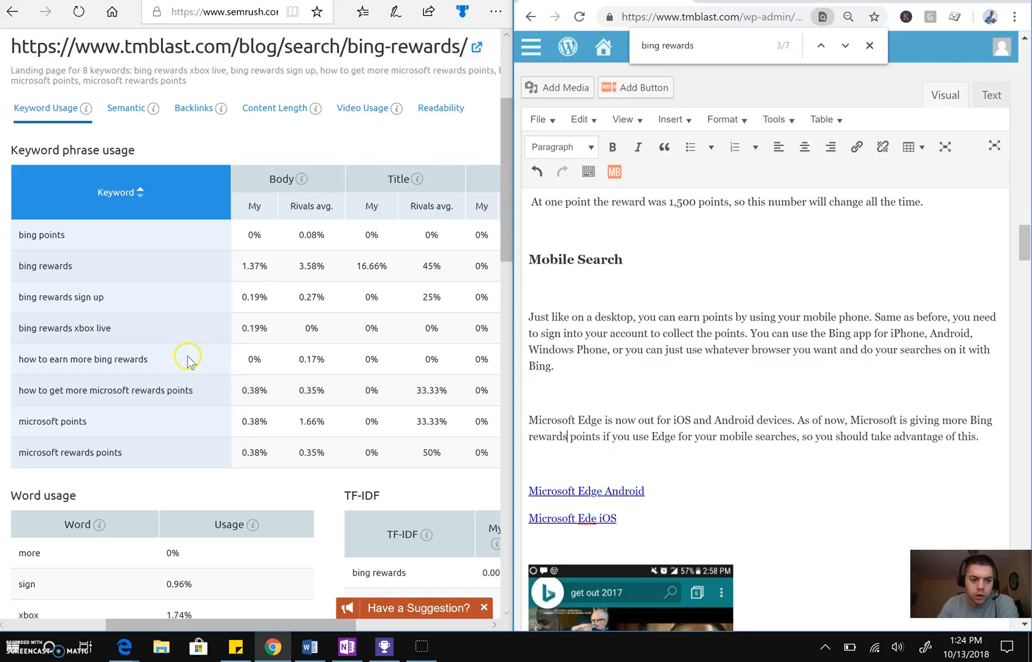
- Insert "Bing reward" before "points" in the introduction's sentence beginning "You can earn more"
scroll(697, 334, up, 20)
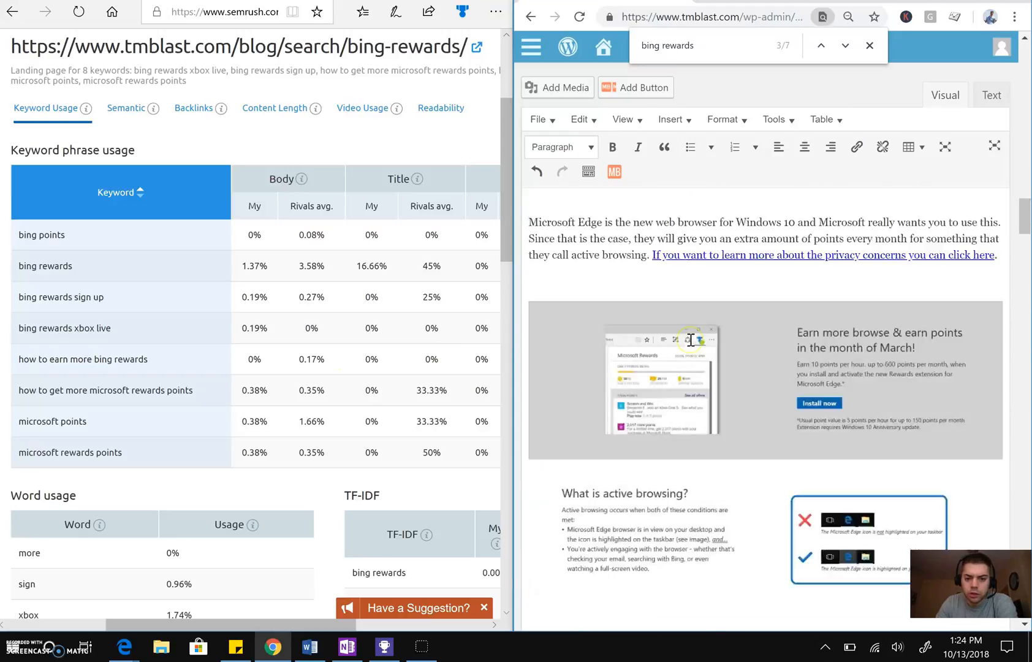
scroll(691, 340, up, 7)
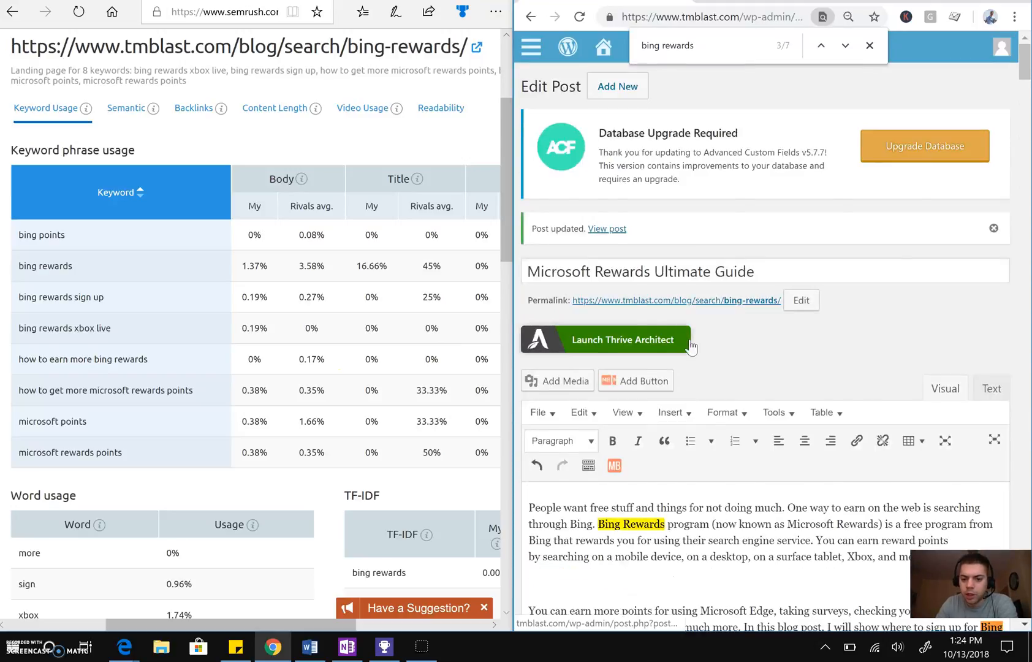
scroll(691, 341, down, 4)
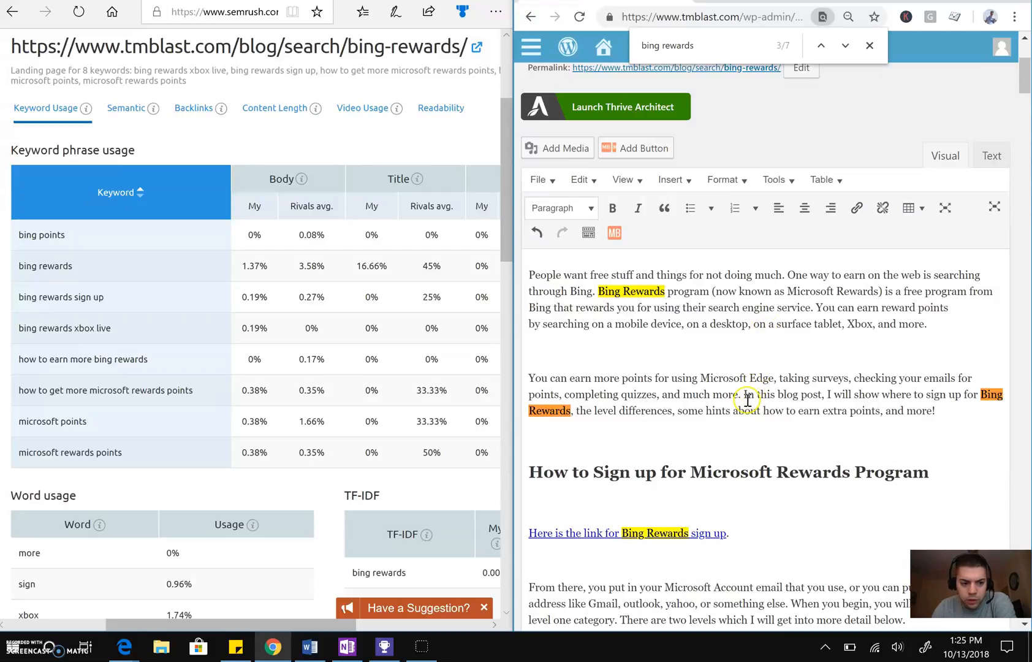
drag(651, 377, 618, 379)
click(618, 379)
text(bing re)
key(BackSpace)
key(BackSpace)
key(BackSpace)
key(BackSpace)
key(BackSpace)
key(BackSpace)
key(BackSpace)
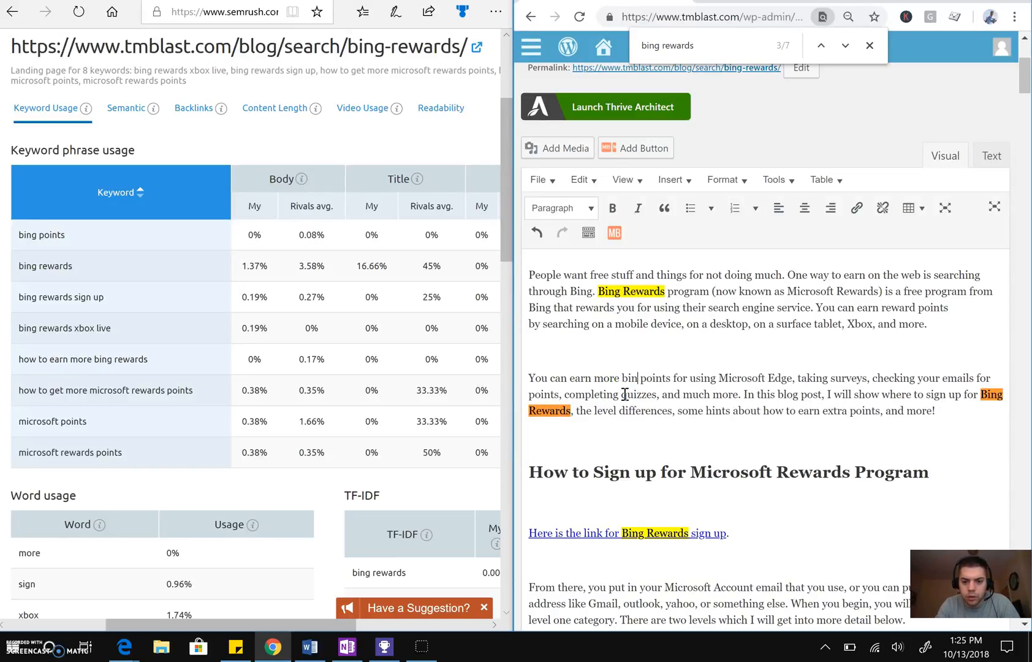
text(Bing rewards)
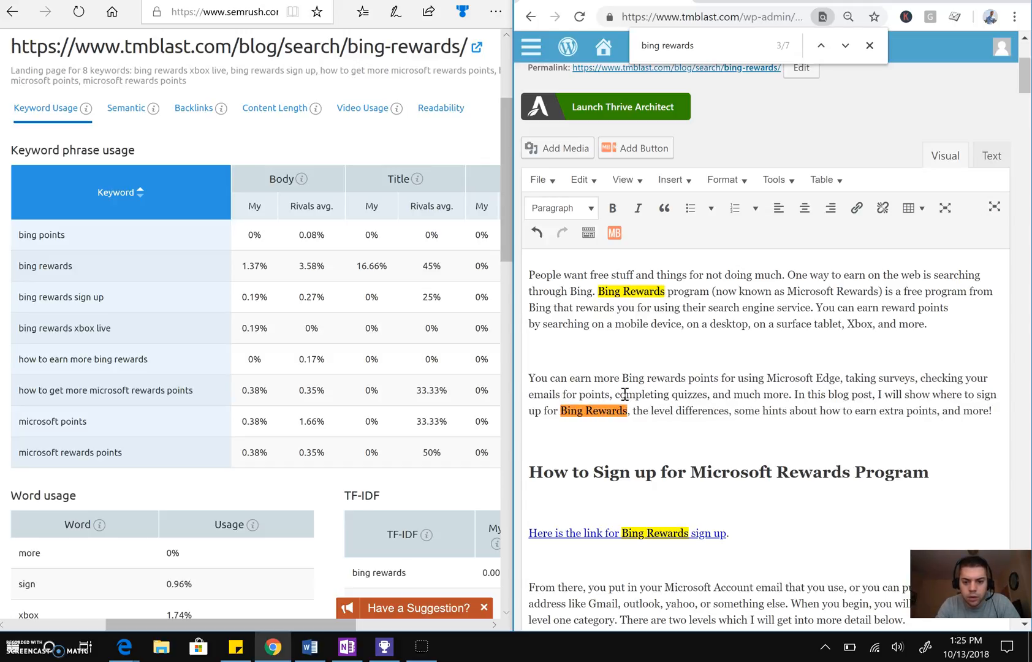
key(BackSpace)
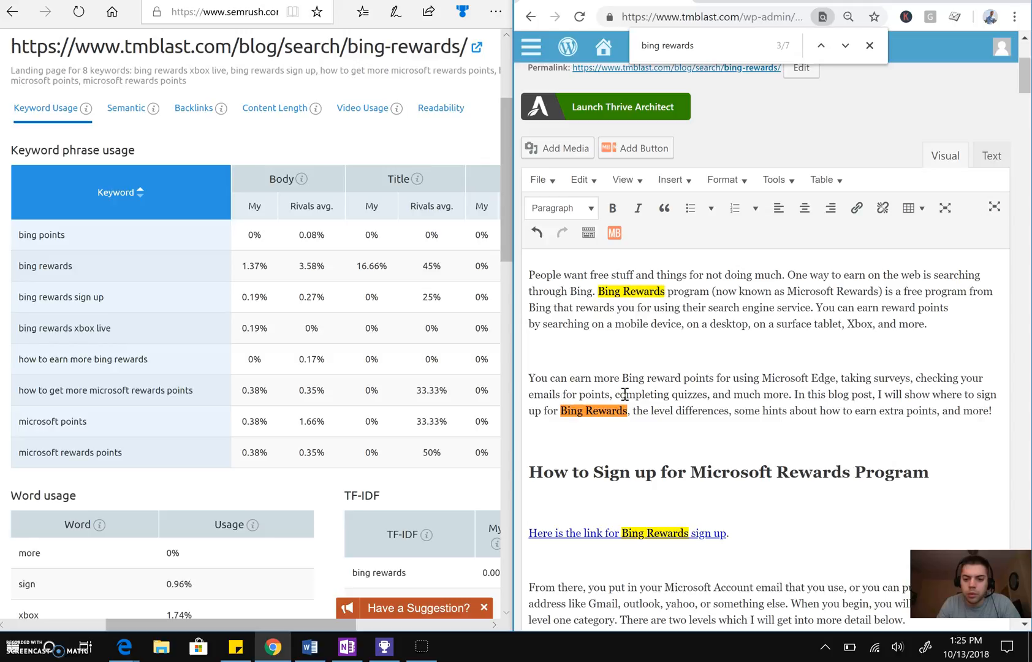
- Enlarge the WordPress window to full screen and update the published post with the new wording
click(858, 328)
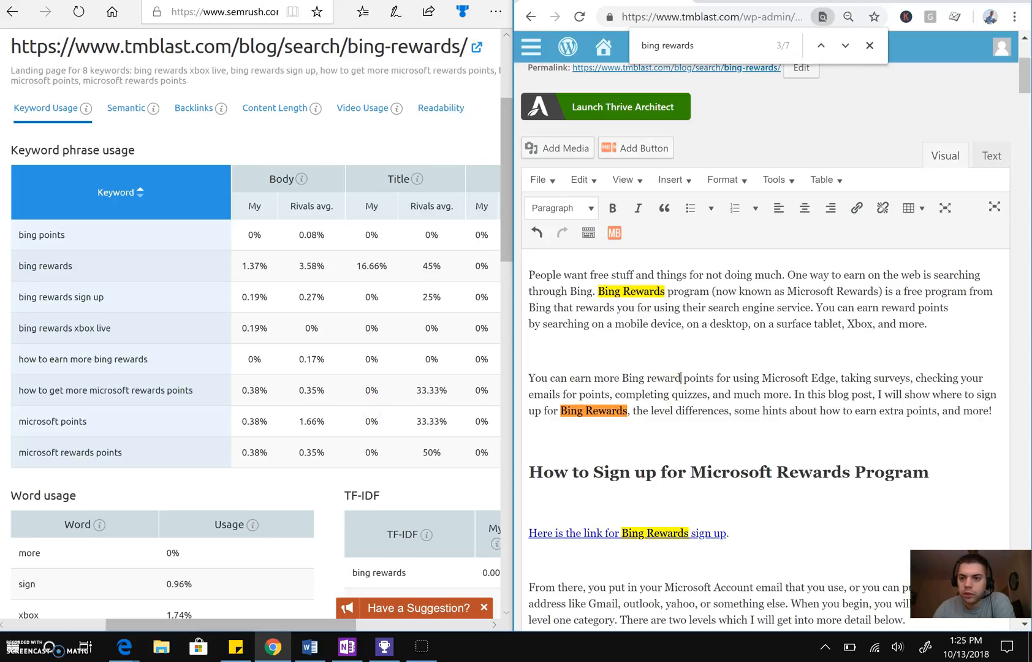
click(987, 1)
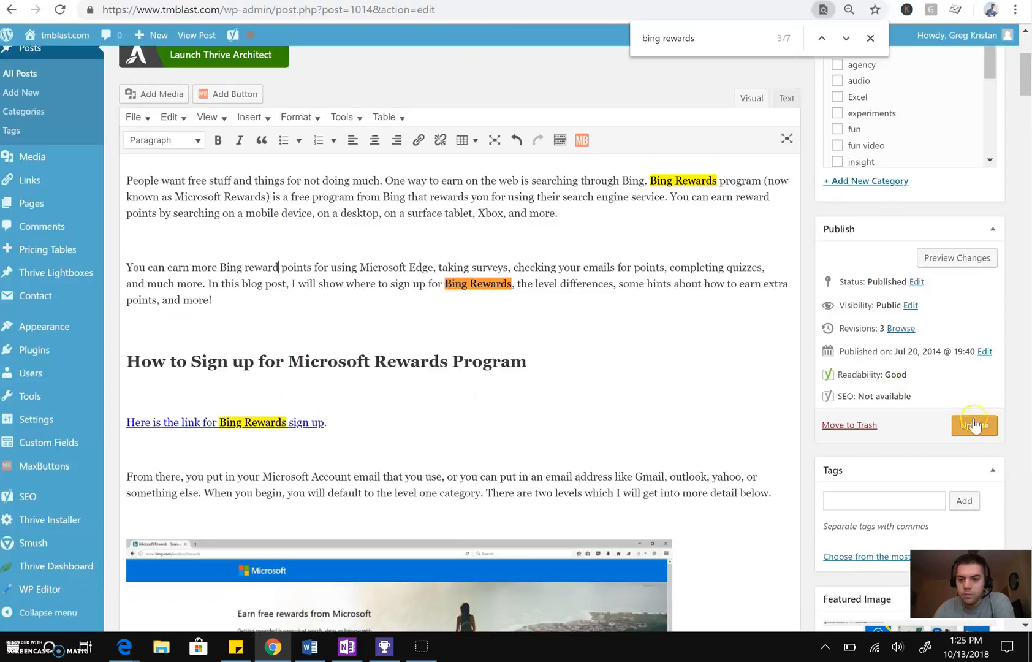
click(975, 426)
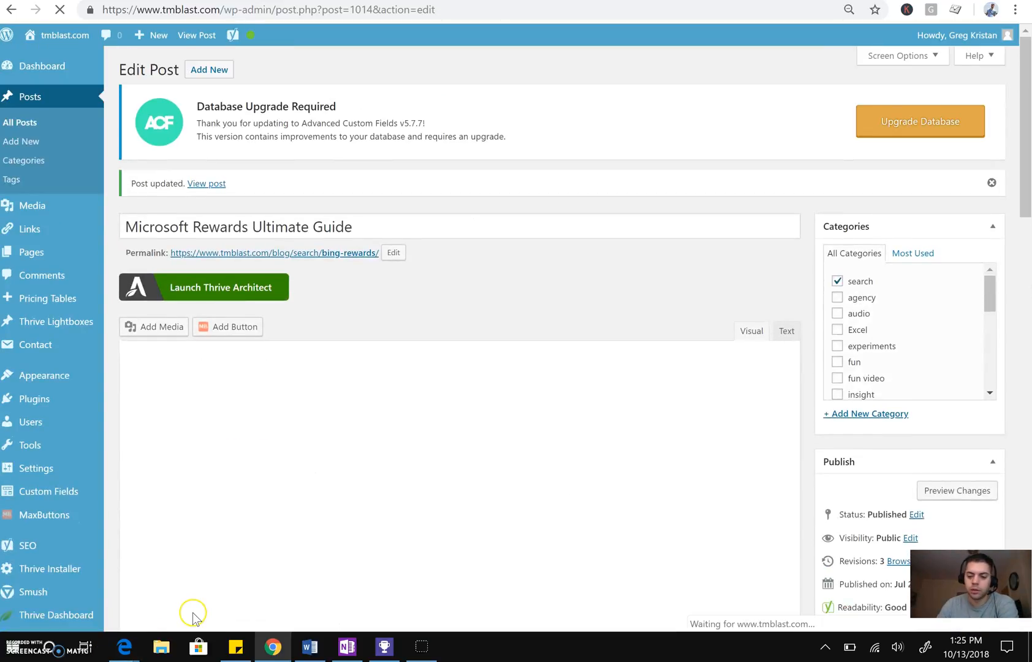
- Switch to Google Search Console and review the post's six-month performance chart and its search queries
mouse_move(134, 654)
click(168, 575)
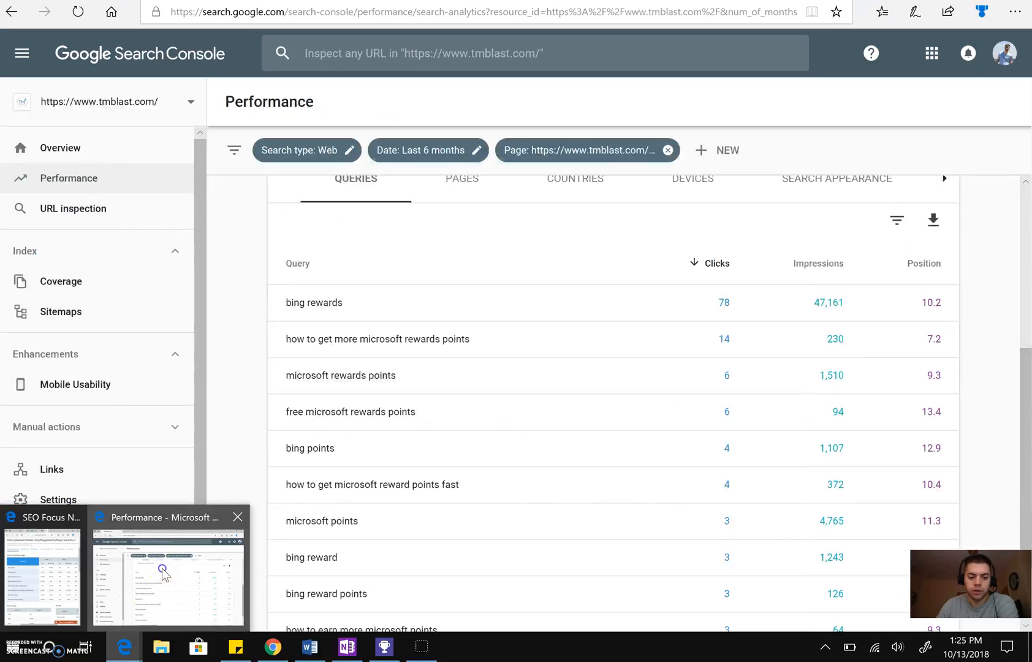
scroll(378, 380, up, 5)
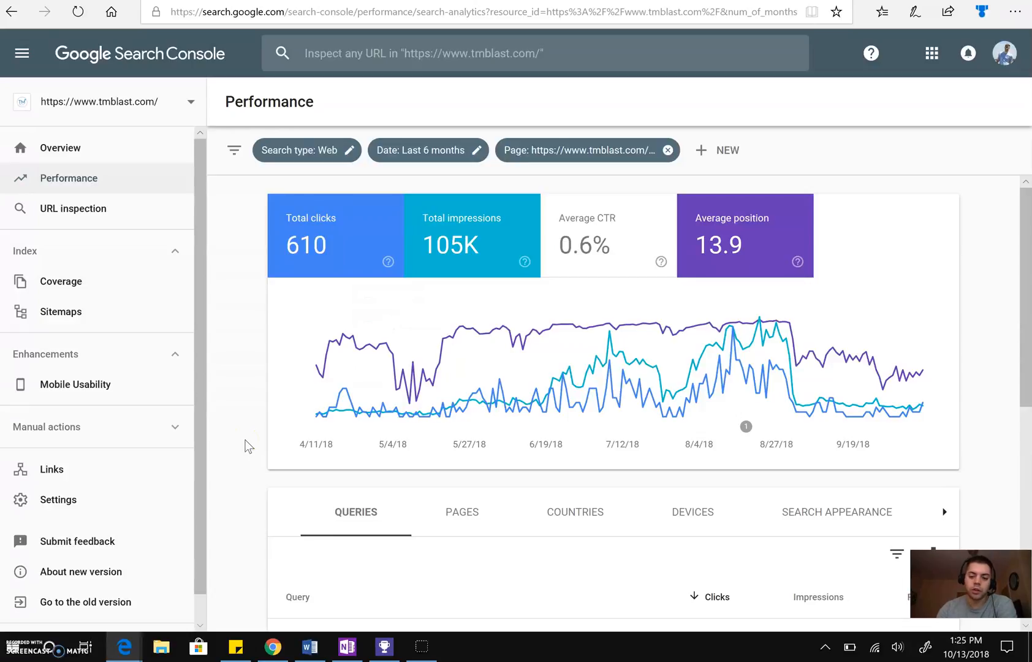
scroll(266, 430, down, 5)
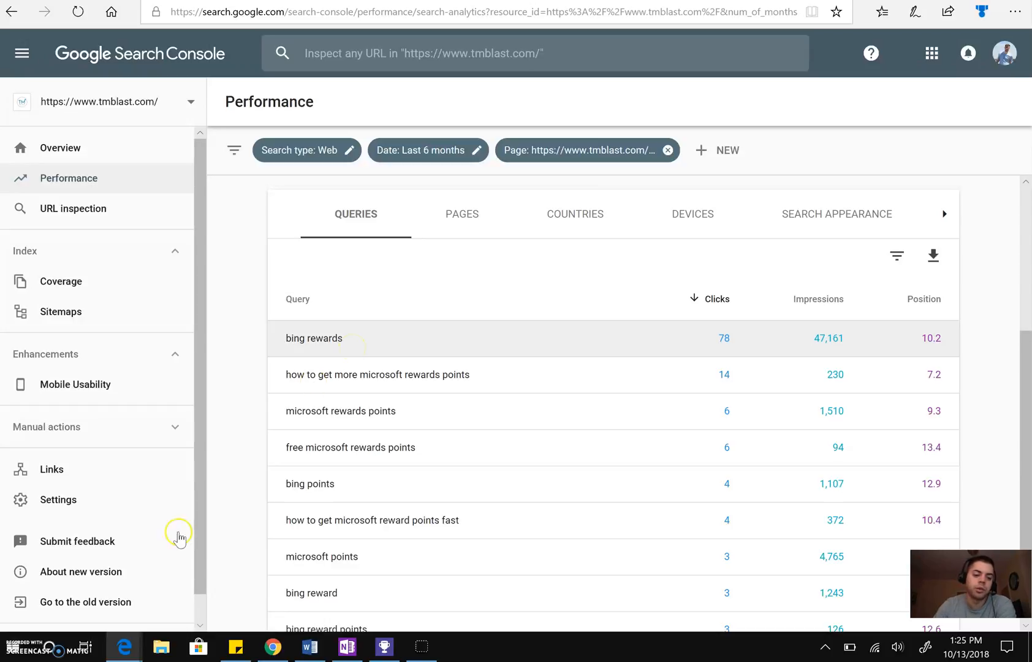
- Switch back to SEMrush at full screen and bring the complete Keyword phrase usage table into view
mouse_move(140, 653)
click(52, 567)
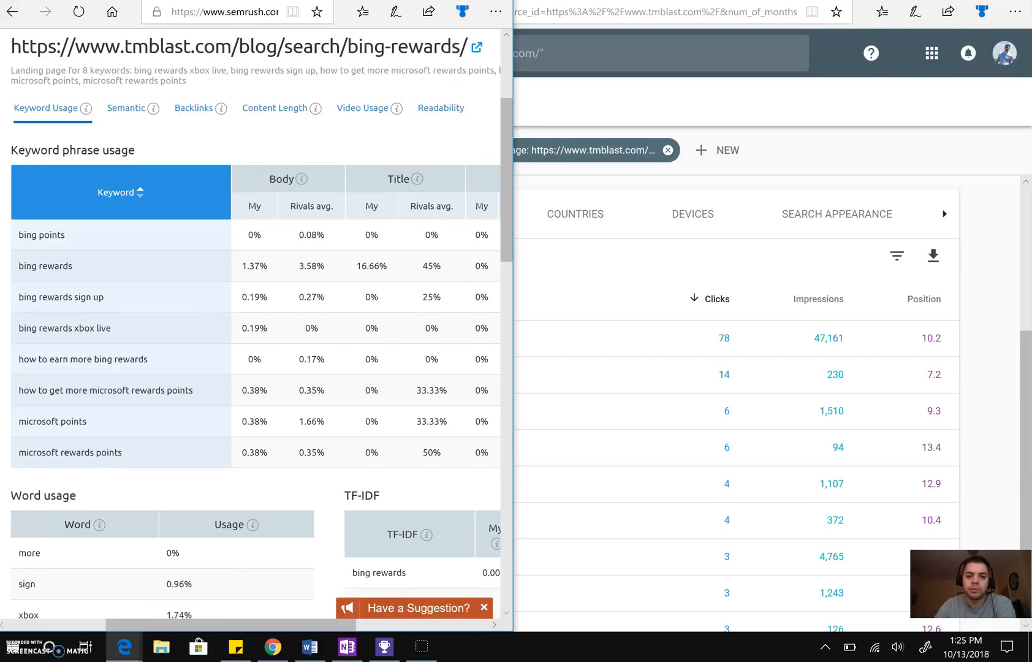
click(464, 0)
scroll(505, 234, up, 1)
scroll(504, 236, up, 1)
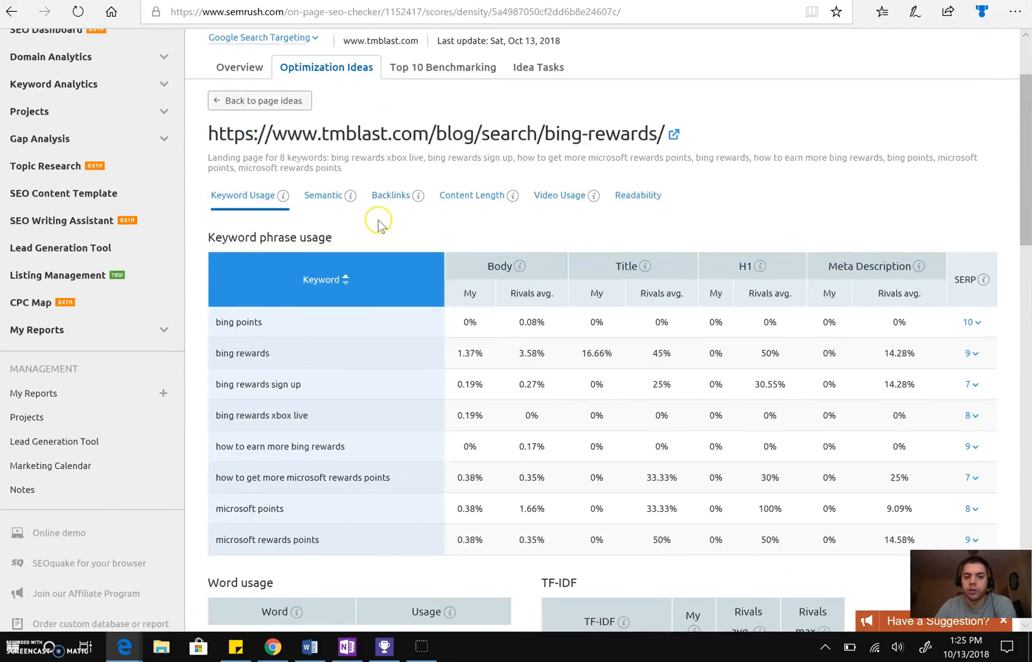